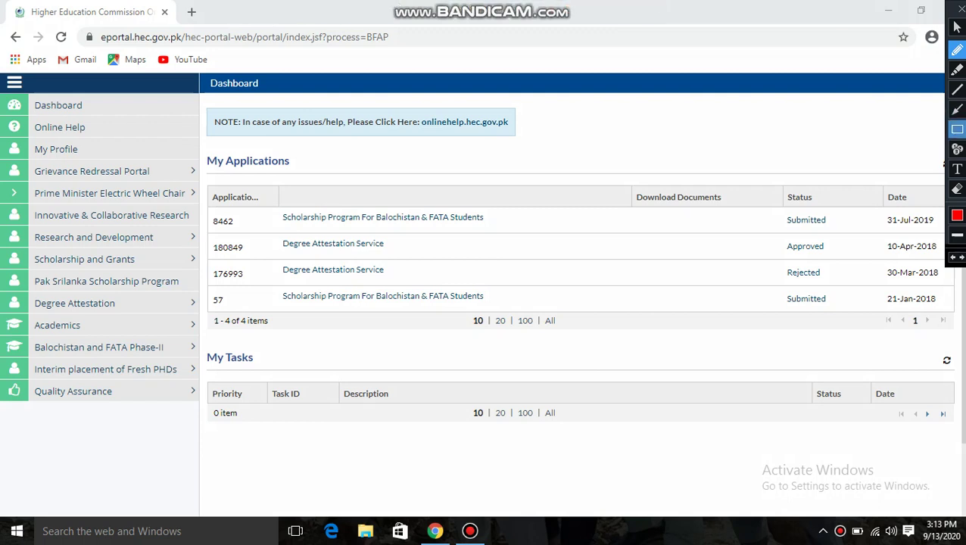
Draw a red downward arrow along the portal's side menu and write the note "All Scholarships on HEC Website" beside the My Applications heading
{"action": "left_click", "coordinate": [956, 110]}
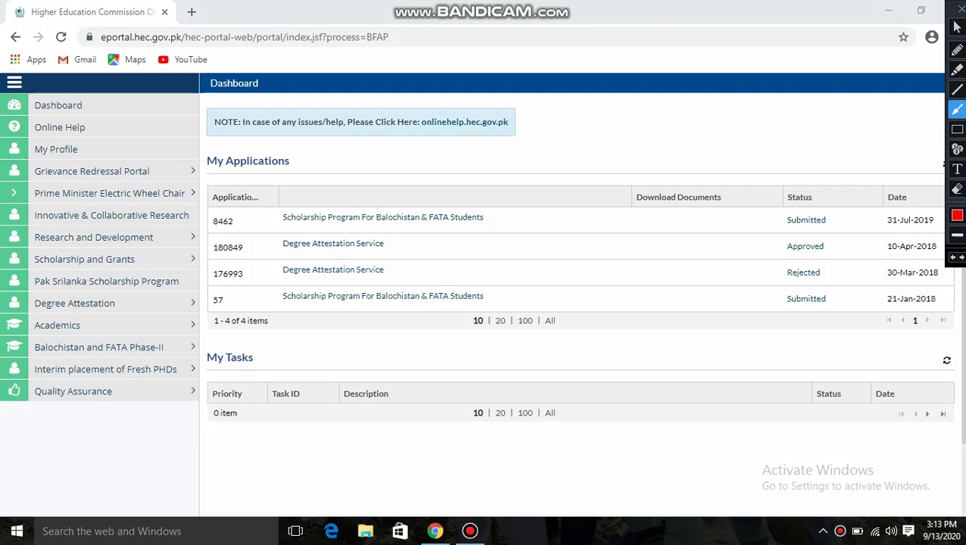
{"action": "left_click_drag", "start_coordinate": [194, 106], "coordinate": [195, 405]}
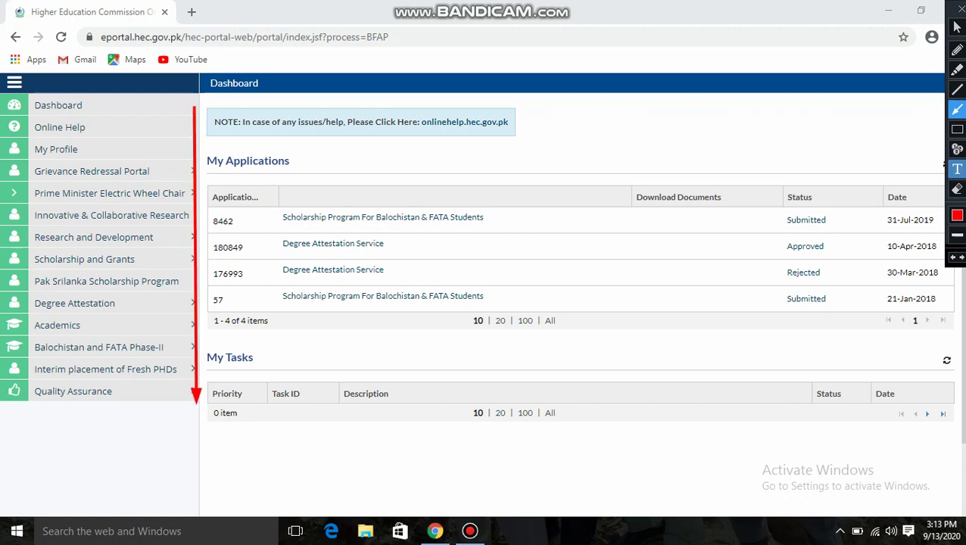
{"action": "left_click", "coordinate": [955, 168]}
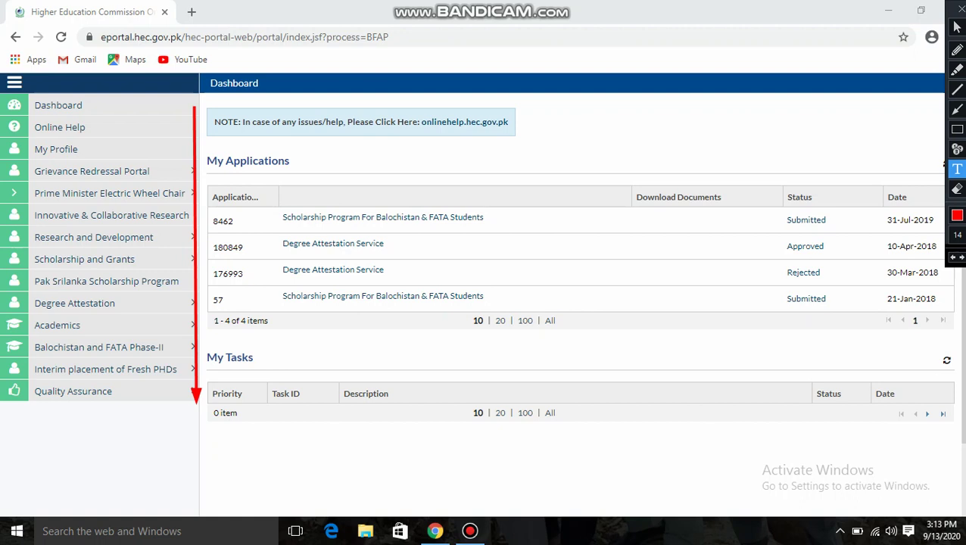
{"action": "left_click", "coordinate": [321, 160]}
{"action": "type", "text": "All Sc"}
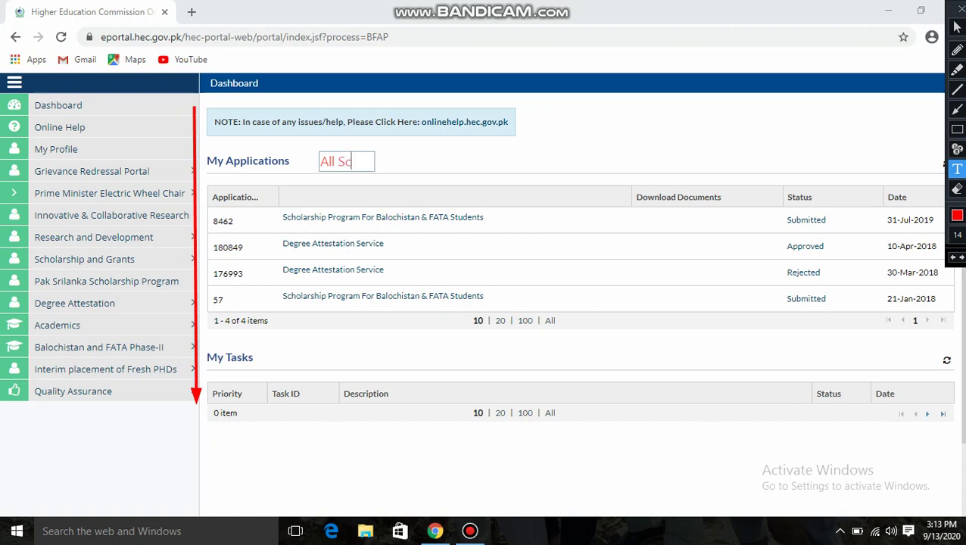
{"action": "type", "text": "holars"}
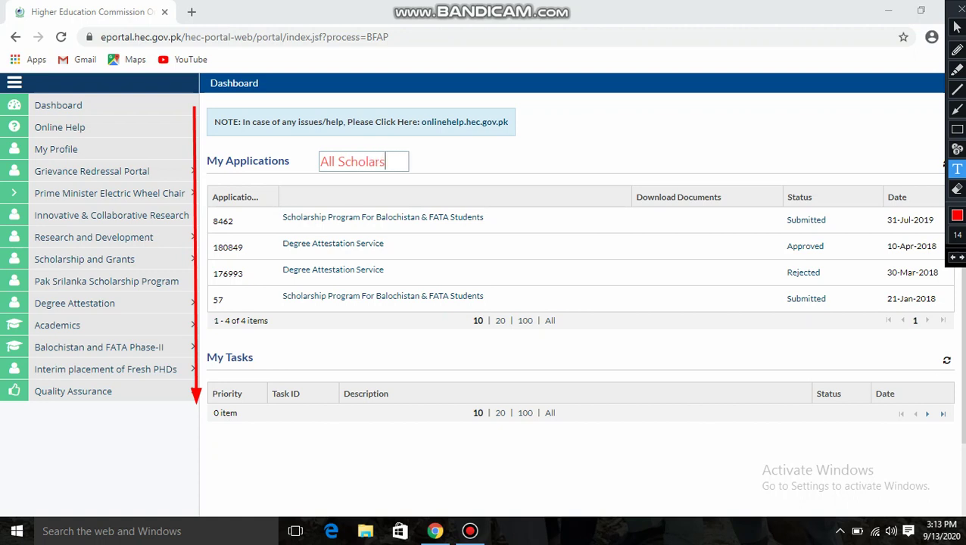
{"action": "type", "text": "hips on "}
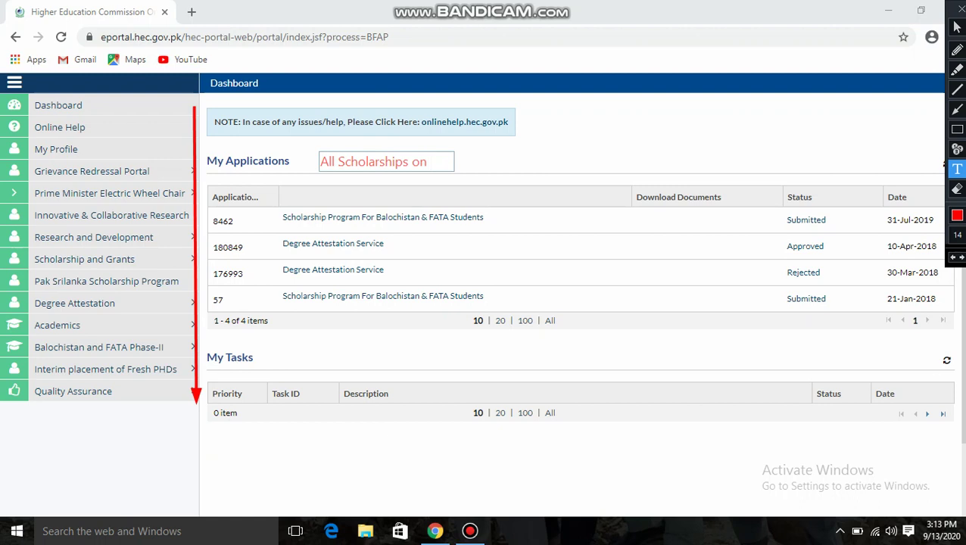
{"action": "type", "text": "HEC We"}
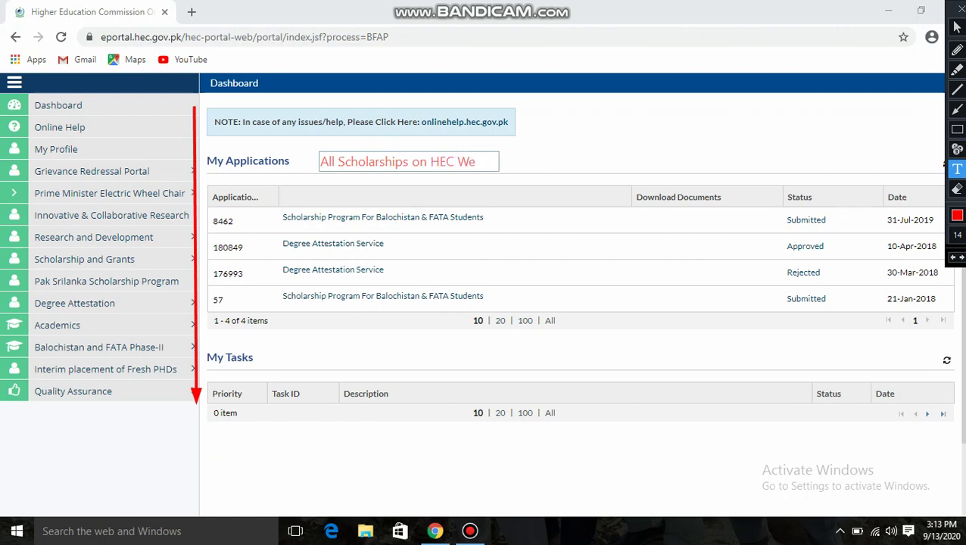
{"action": "type", "text": "bsite'"}
{"action": "key", "text": "Escape"}
{"action": "key", "text": "Escape"}
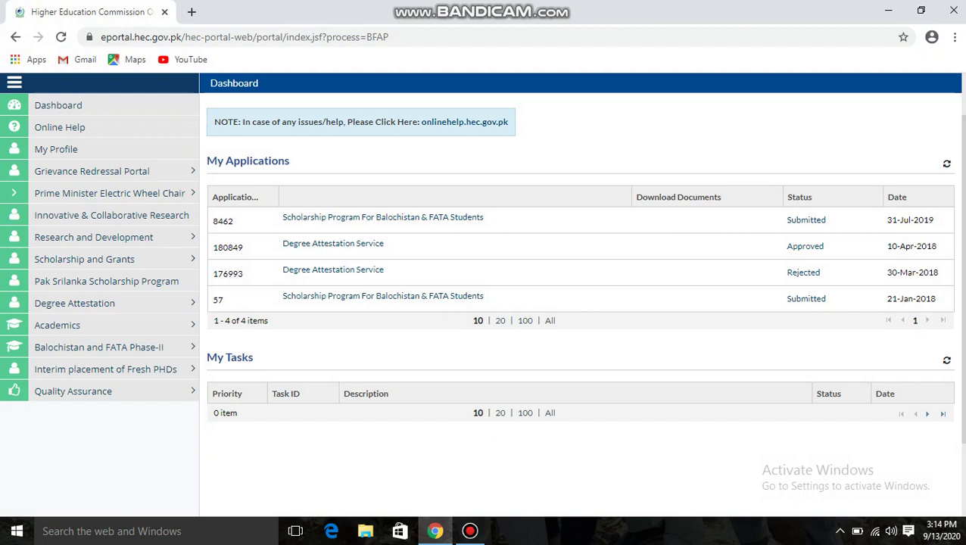
Annotate the dashboard beside My Applications with "For apply to Any Scholarship first login on your HEC Account with CNIC and password"
{"action": "mouse_move", "coordinate": [564, 6]}
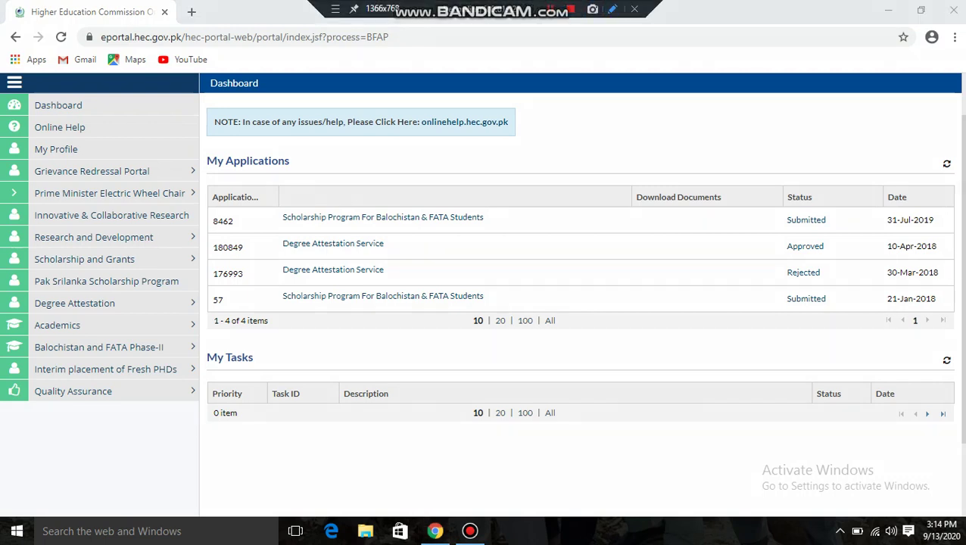
{"action": "left_click", "coordinate": [613, 9]}
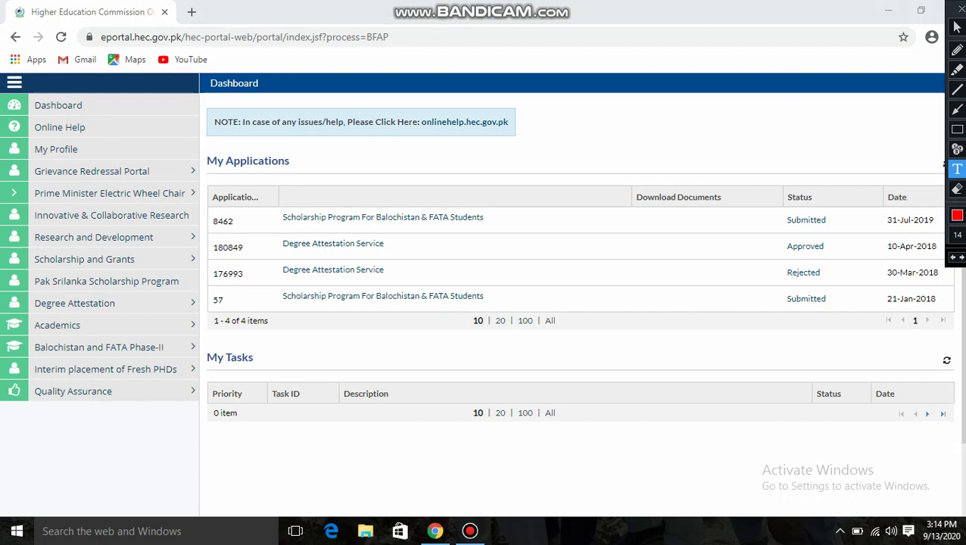
{"action": "left_click", "coordinate": [300, 166]}
{"action": "type", "text": "For "}
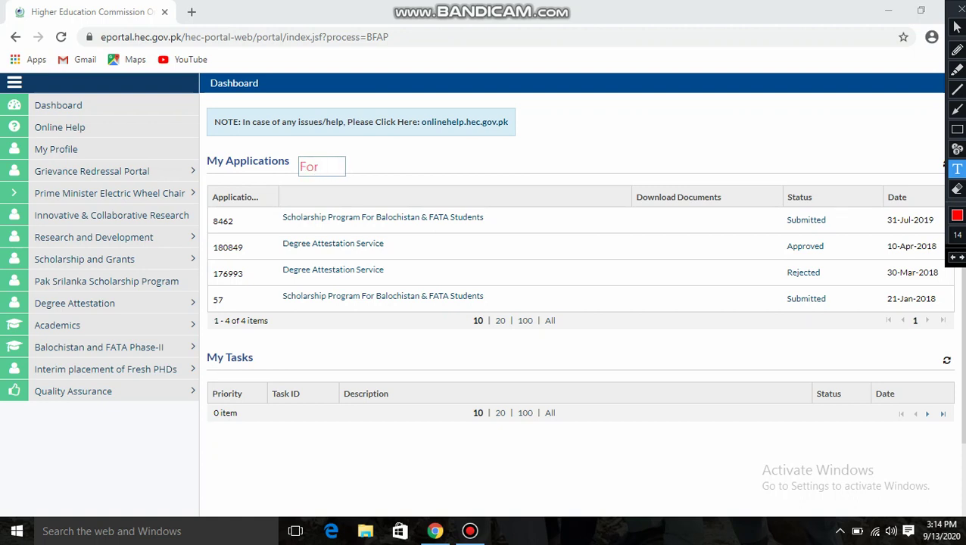
{"action": "type", "text": "apply to A"}
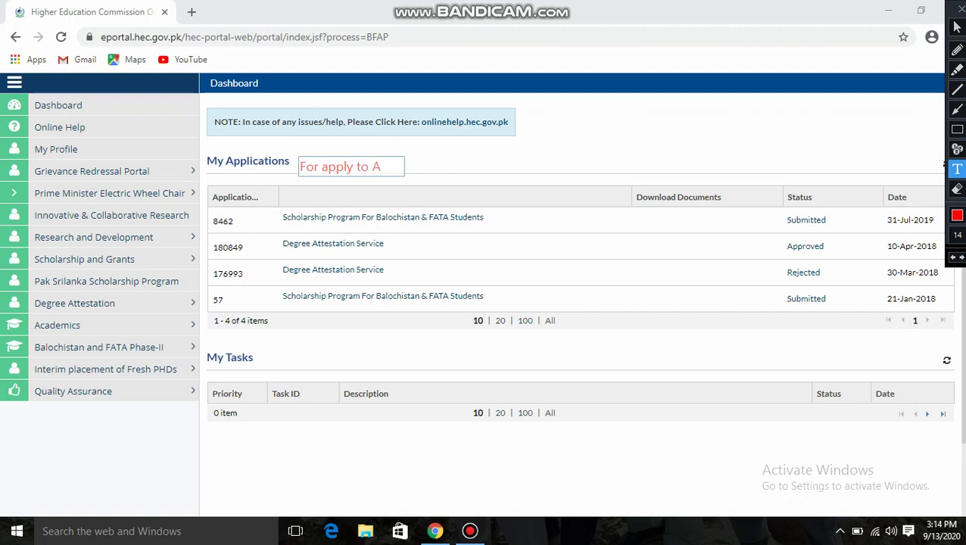
{"action": "type", "text": "ny Schola"}
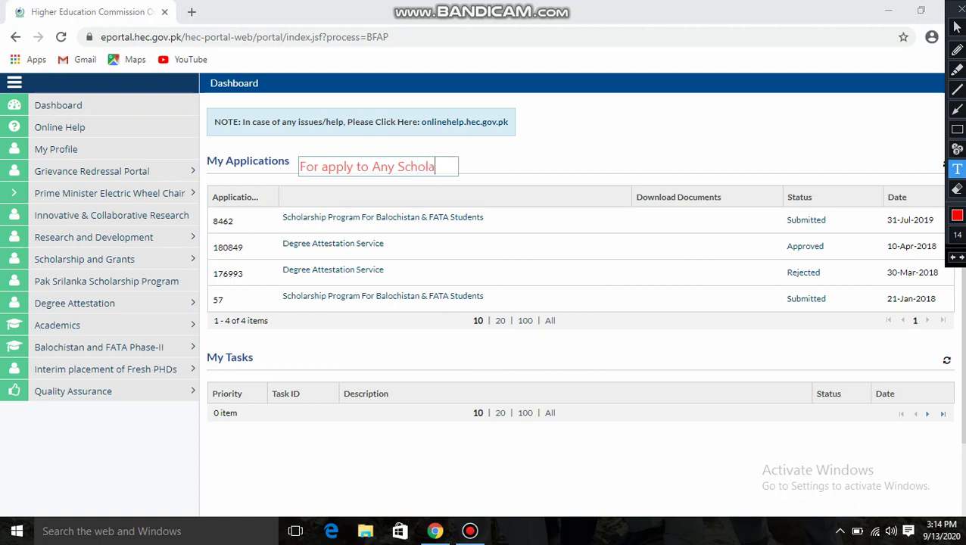
{"action": "type", "text": "rship fita"}
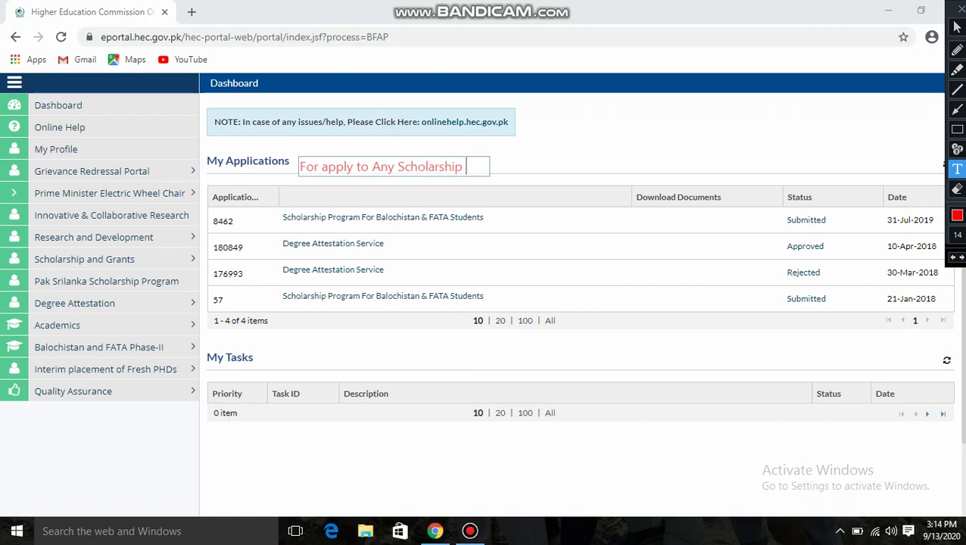
{"action": "key", "text": "BackSpace"}
{"action": "key", "text": "BackSpace"}
{"action": "type", "text": "rst "}
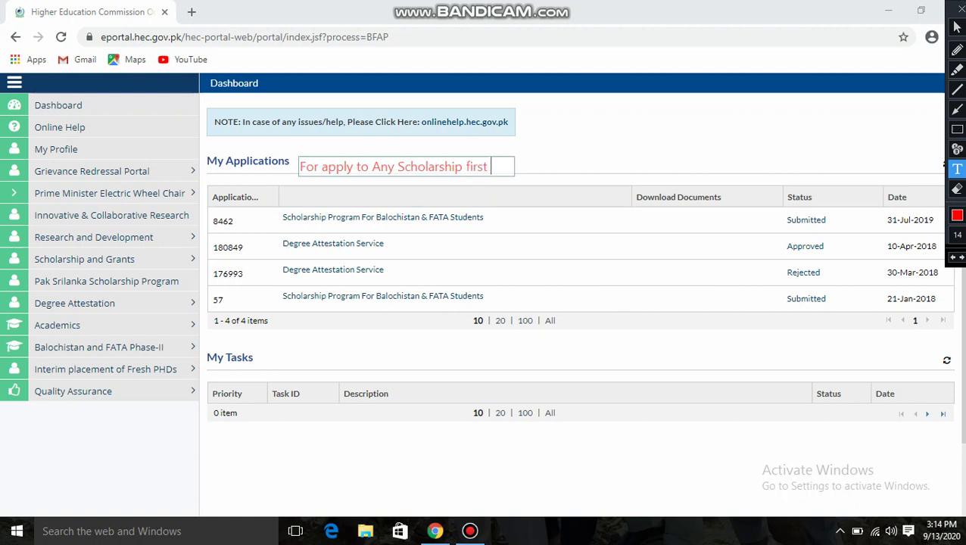
{"action": "type", "text": "logi"}
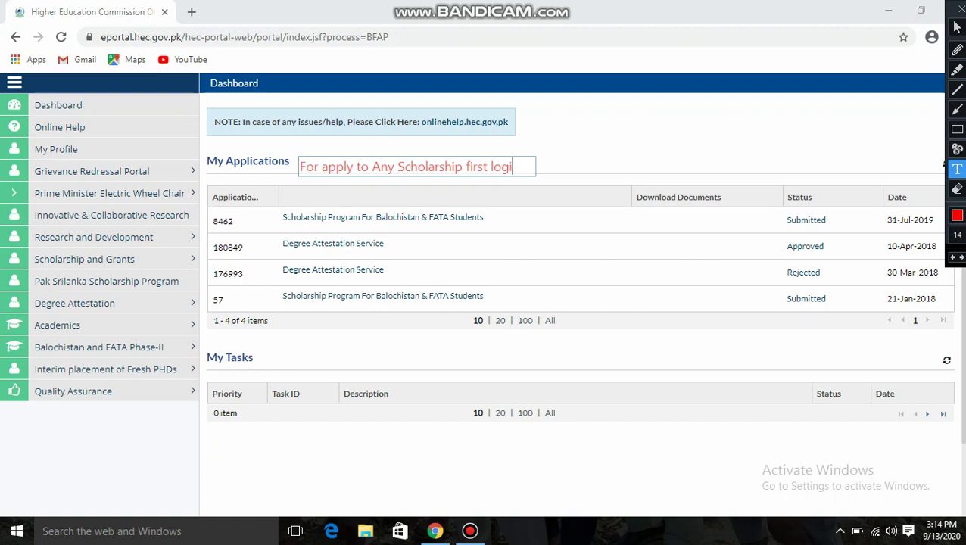
{"action": "type", "text": "n on your "}
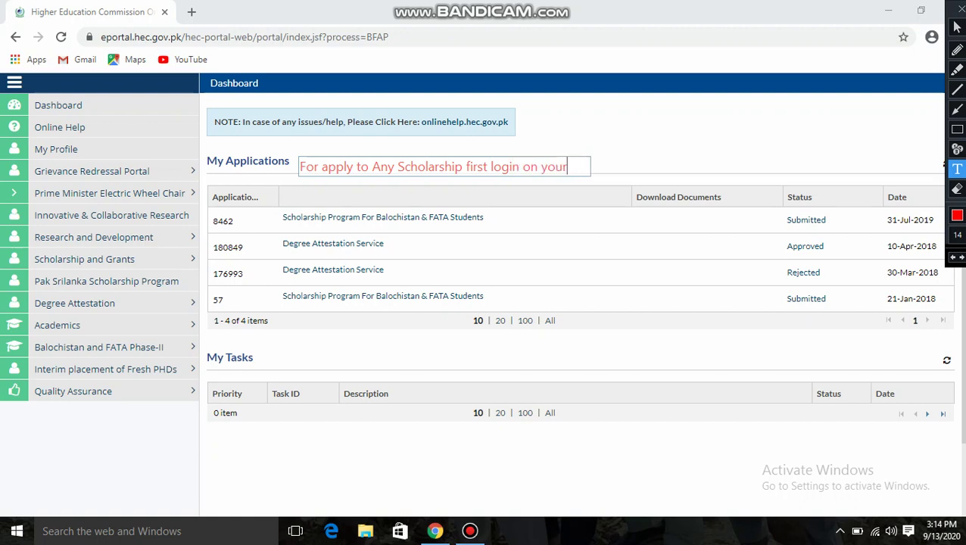
{"action": "type", "text": "HEC "}
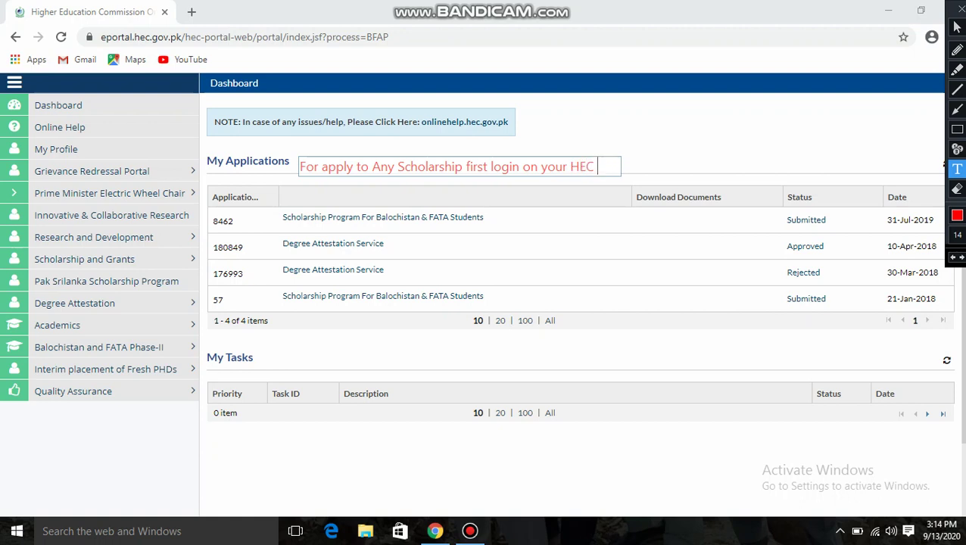
{"action": "type", "text": "Accou"}
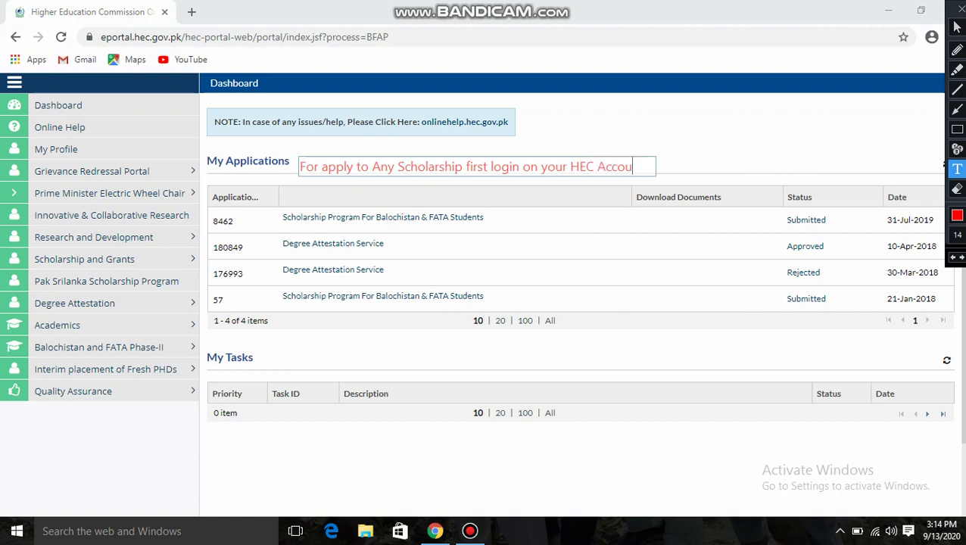
{"action": "type", "text": "nt wor"}
{"action": "key", "text": "BackSpace"}
{"action": "key", "text": "BackSpace"}
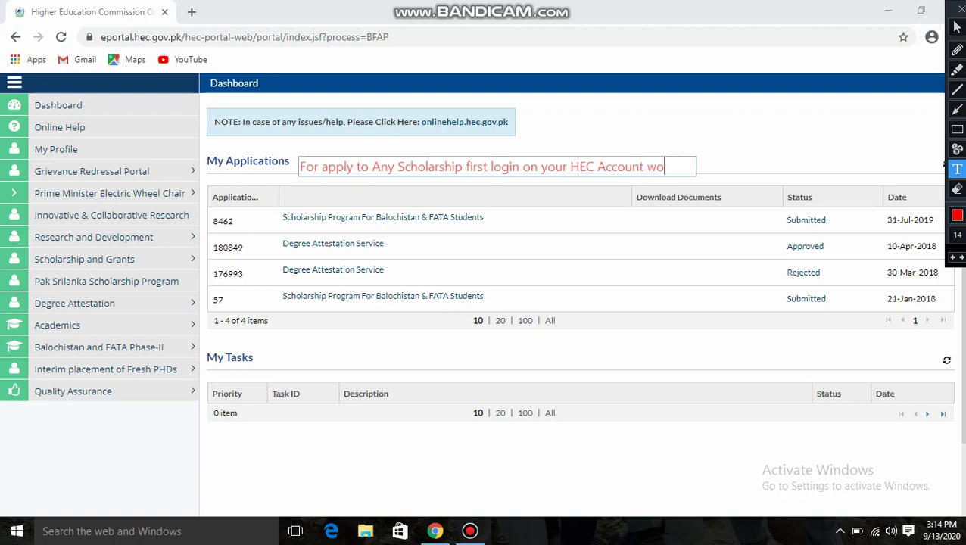
{"action": "type", "text": "ith "}
{"action": "type", "text": "NI"}
{"action": "key", "text": "BackSpace"}
{"action": "key", "text": "BackSpace"}
{"action": "type", "text": "CNIC a"}
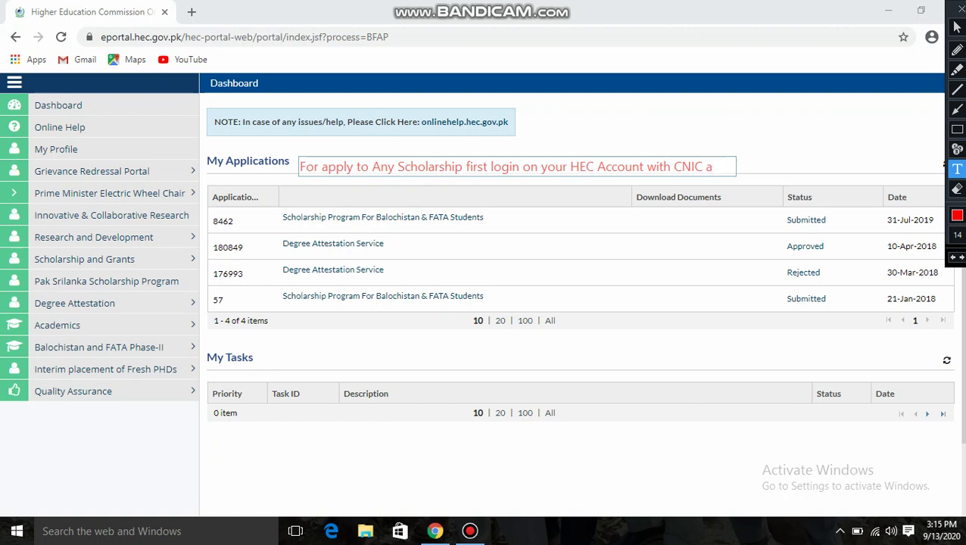
{"action": "type", "text": "nd "}
{"action": "type", "text": "pass"}
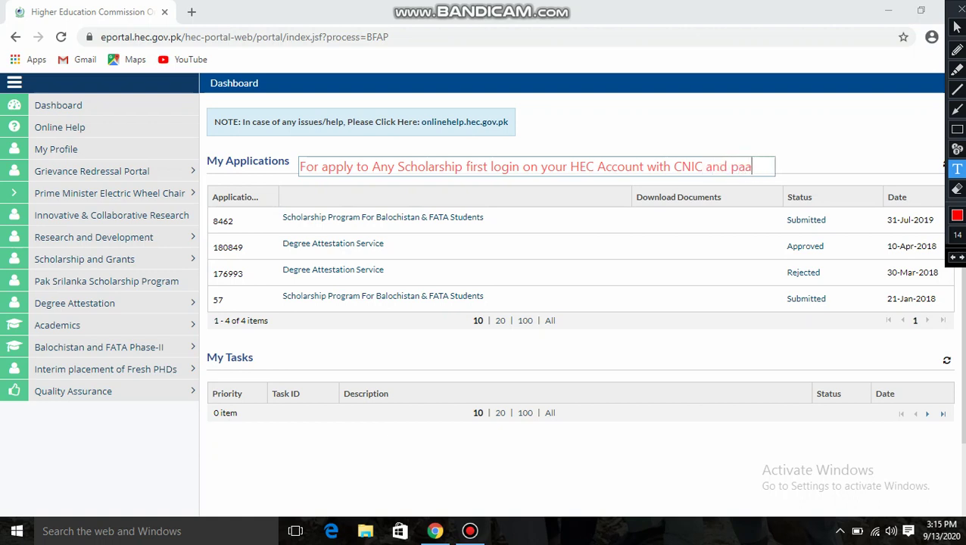
{"action": "type", "text": "word"}
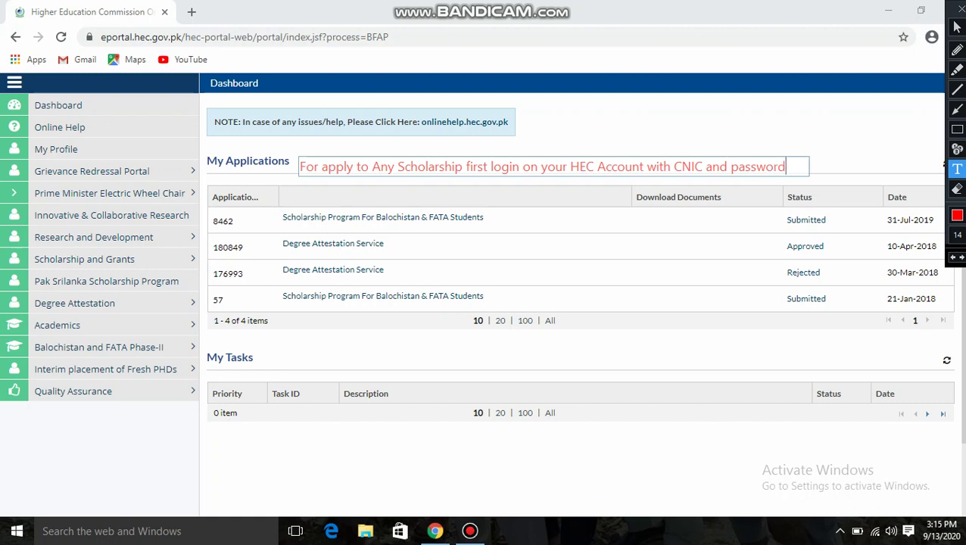
{"action": "type", "text": "`"}
{"action": "key", "text": "Escape"}
{"action": "key", "text": "Escape"}
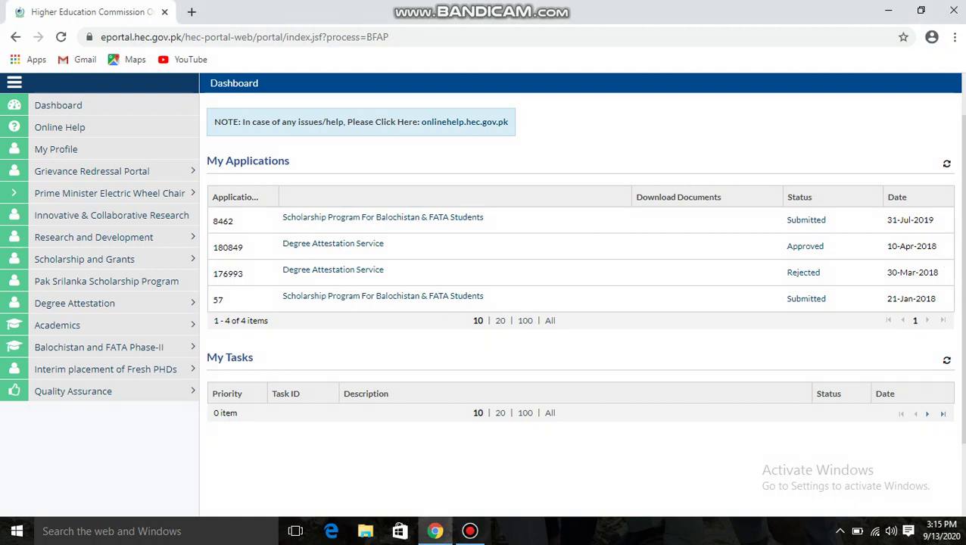
Write the on-screen note "then select scholarship in this window of HEC" beside the My Applications heading, then clear it
{"action": "left_click", "coordinate": [611, 9]}
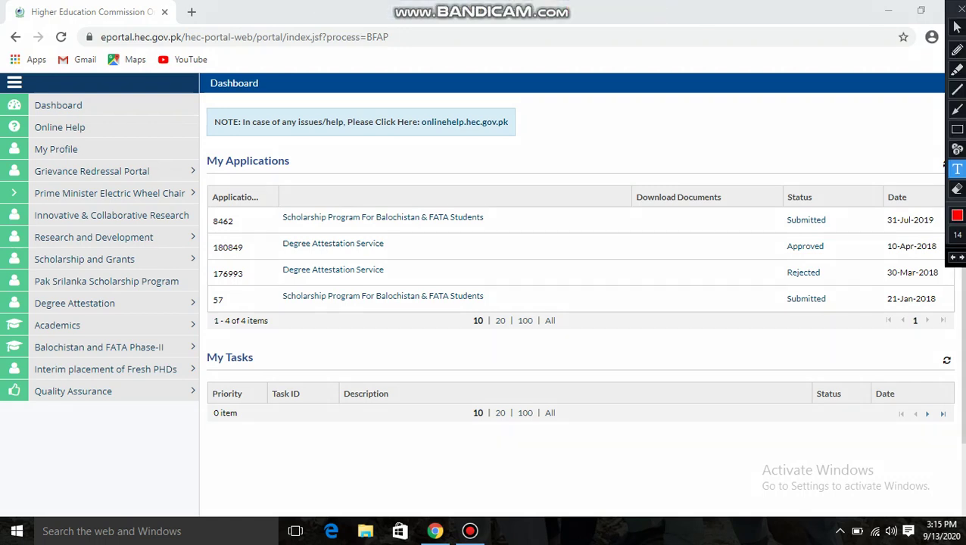
{"action": "left_click", "coordinate": [341, 167]}
{"action": "type", "text": "then "}
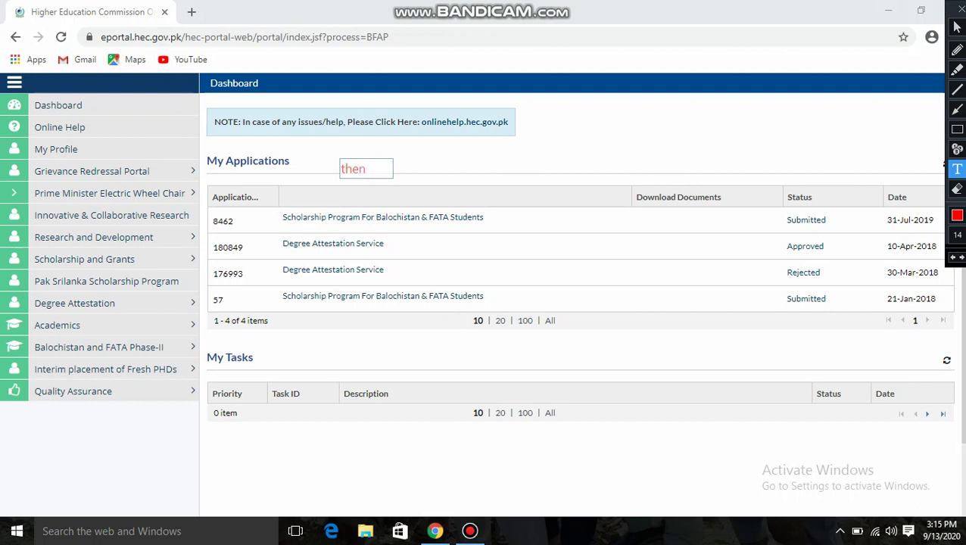
{"action": "type", "text": "select "}
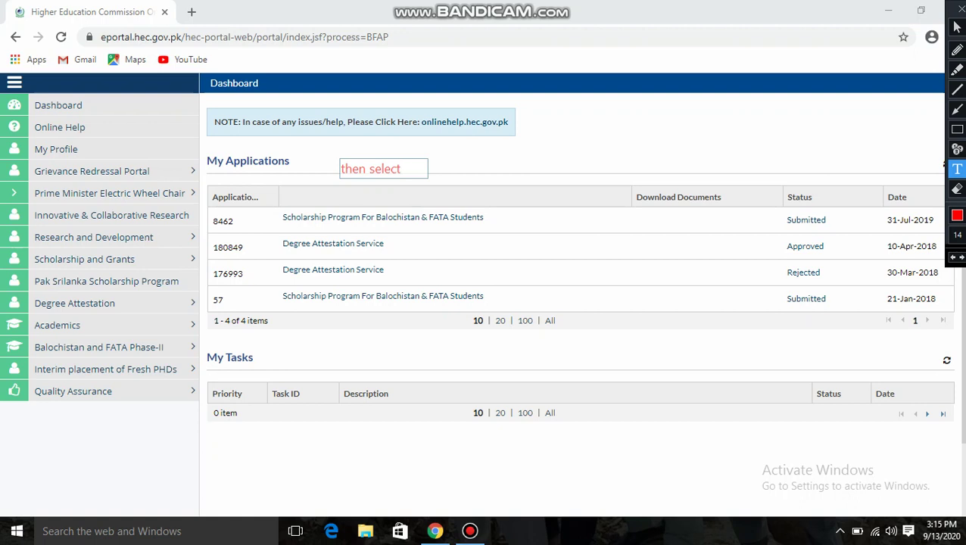
{"action": "type", "text": "schola"}
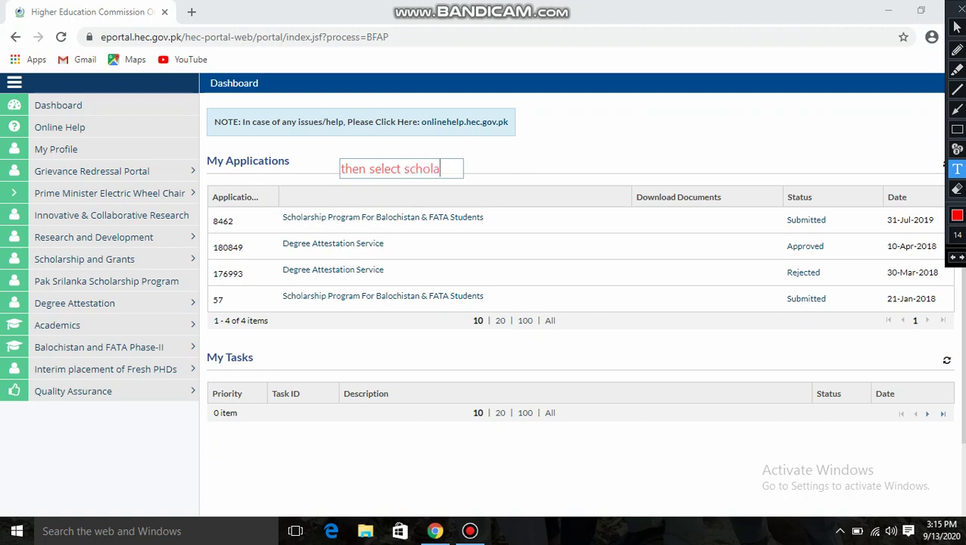
{"action": "type", "text": "rship in "}
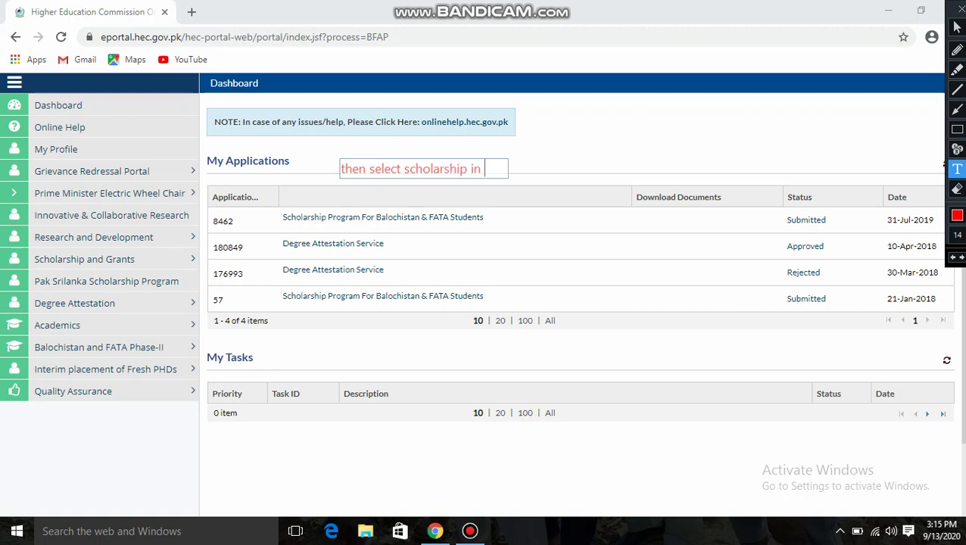
{"action": "type", "text": "this win"}
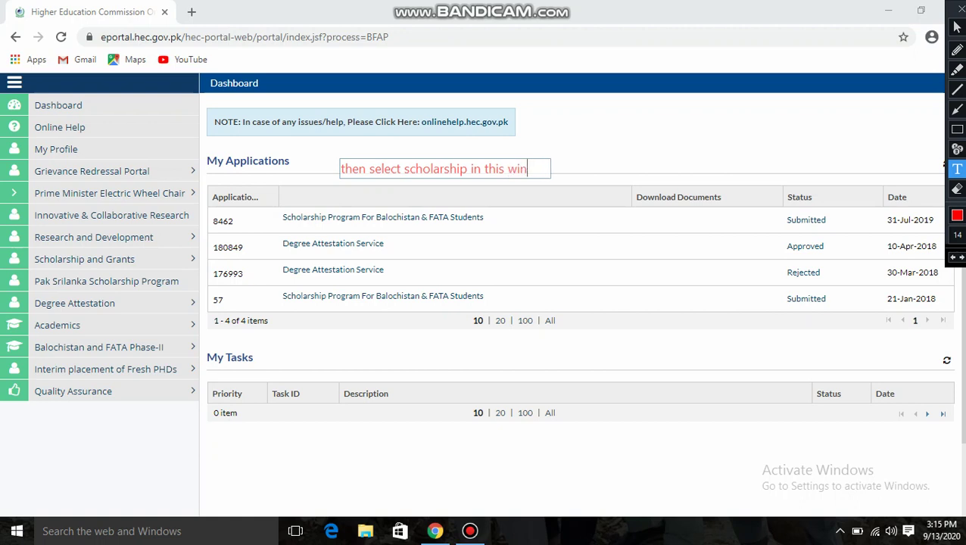
{"action": "type", "text": "dow of "}
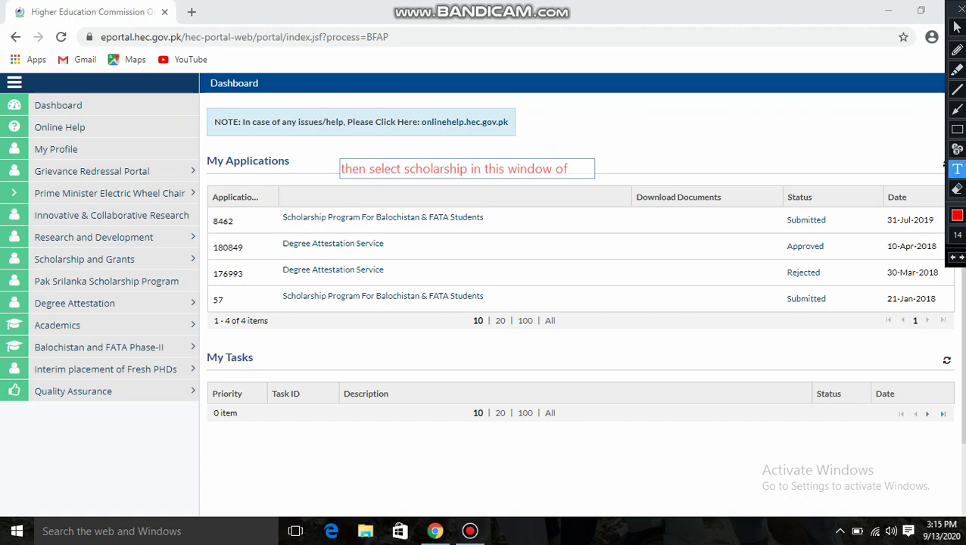
{"action": "type", "text": "HEC"}
{"action": "type", "text": "'"}
{"action": "key", "text": "Escape"}
{"action": "key", "text": "Escape"}
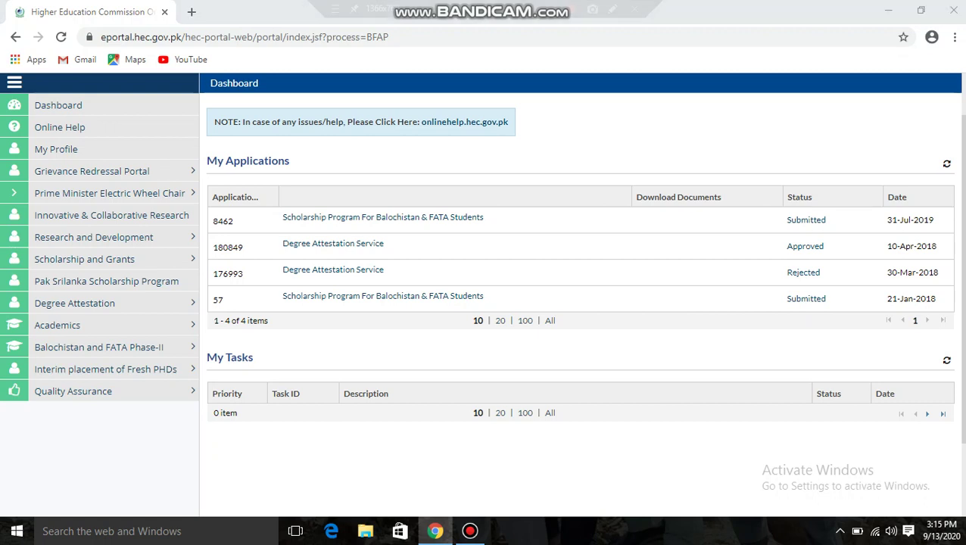
Write the red note "for FATA and Balochistan Scholarships click on" beside My Applications and draw an arrow from it to Balochistan and FATA Phase-II
{"action": "mouse_move", "coordinate": [569, 9]}
{"action": "left_click", "coordinate": [611, 9]}
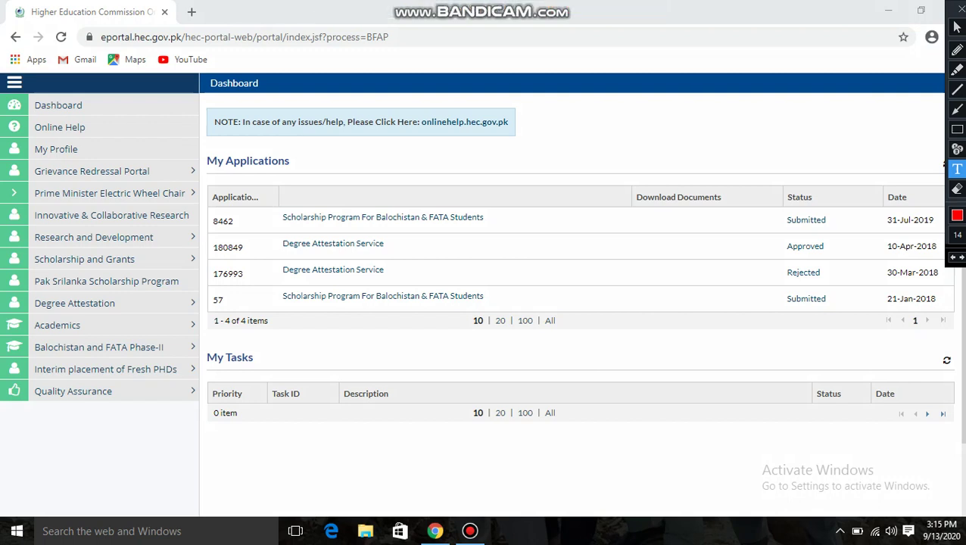
{"action": "left_click", "coordinate": [329, 160]}
{"action": "type", "text": "for FATA"}
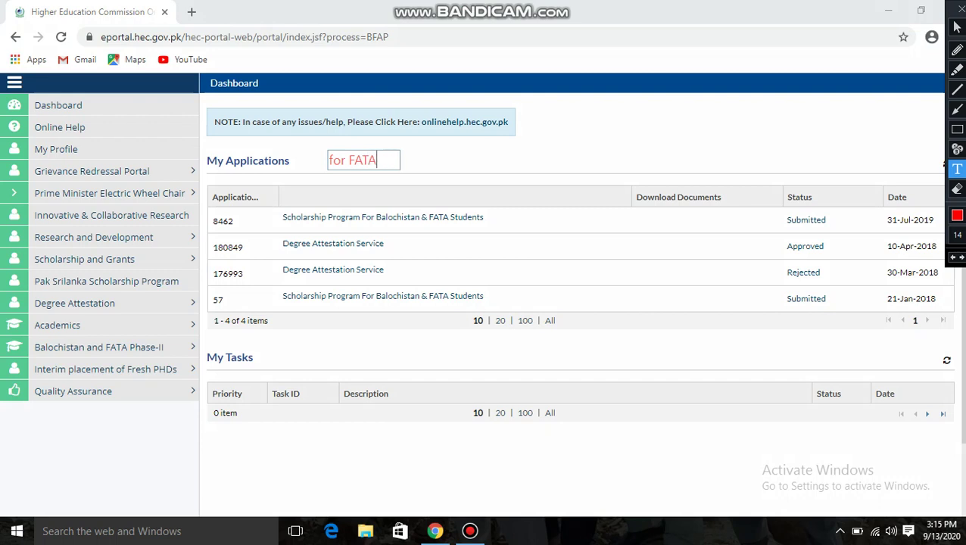
{"action": "type", "text": " and Baloc"}
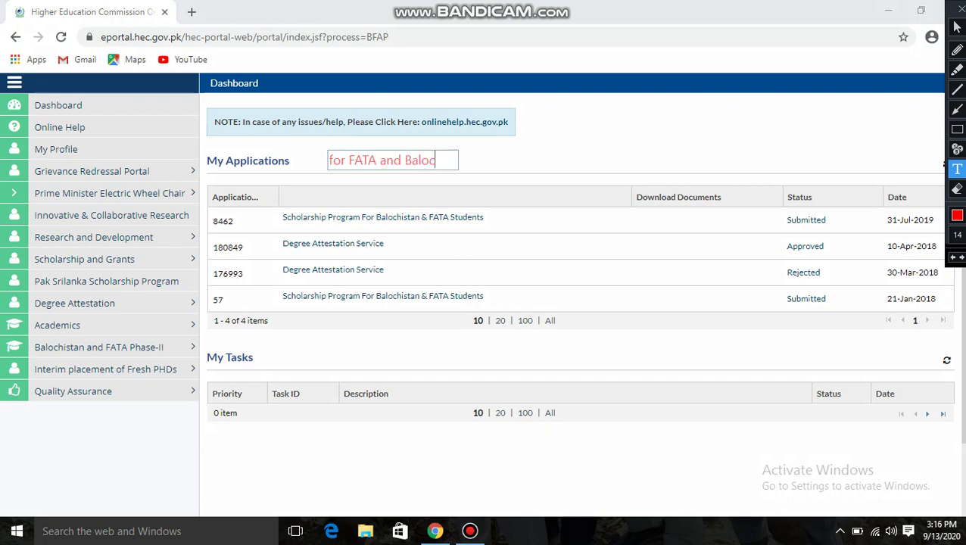
{"action": "type", "text": "histan SC"}
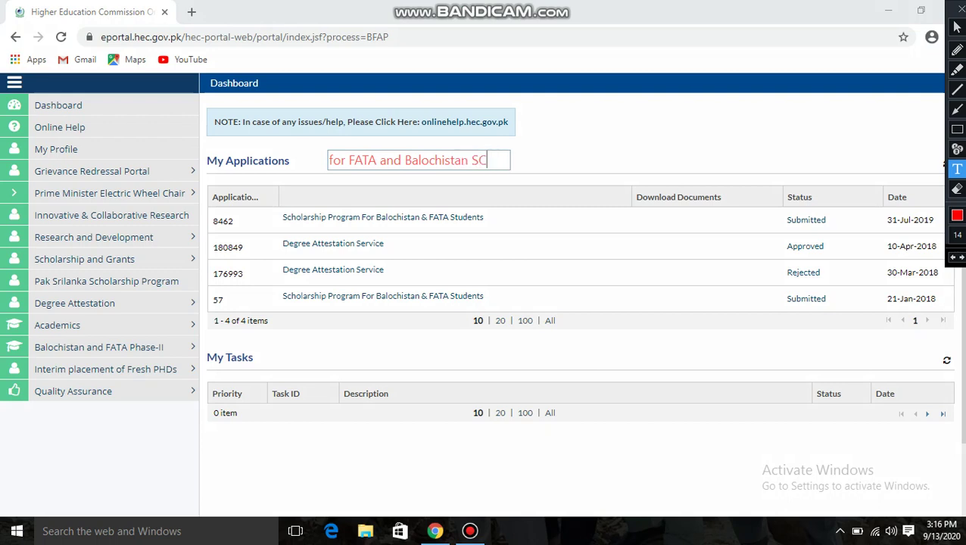
{"action": "key", "text": "BackSpace"}
{"action": "type", "text": "cholarship"}
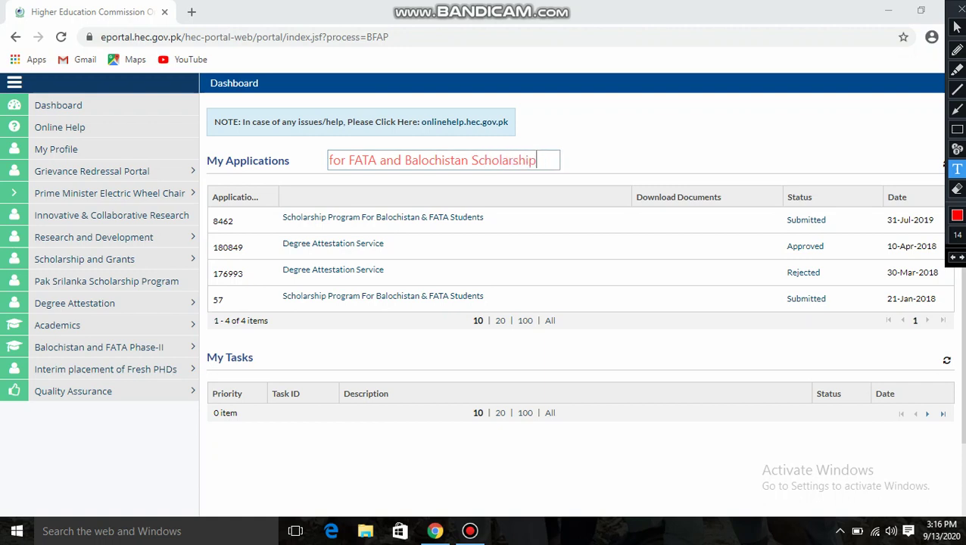
{"action": "type", "text": "s click on"}
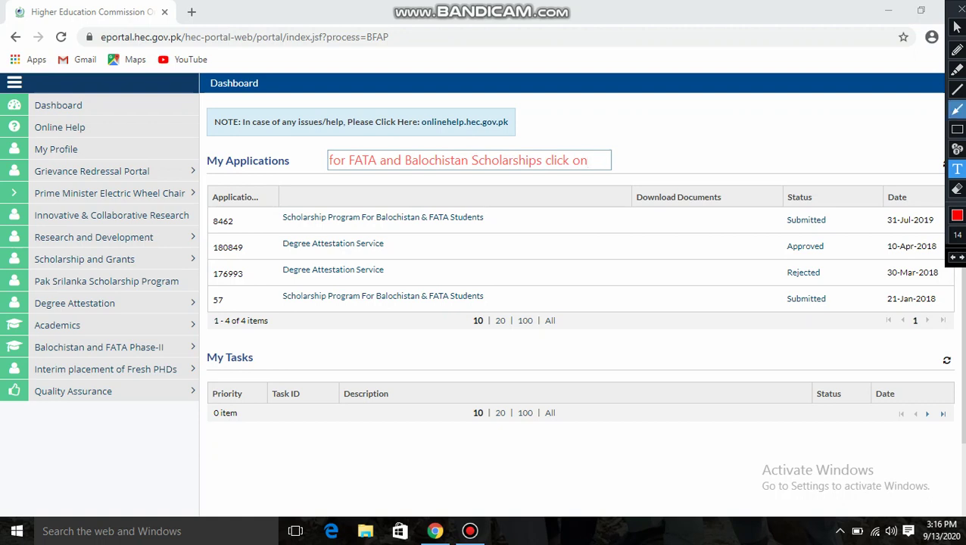
{"action": "left_click", "coordinate": [956, 109]}
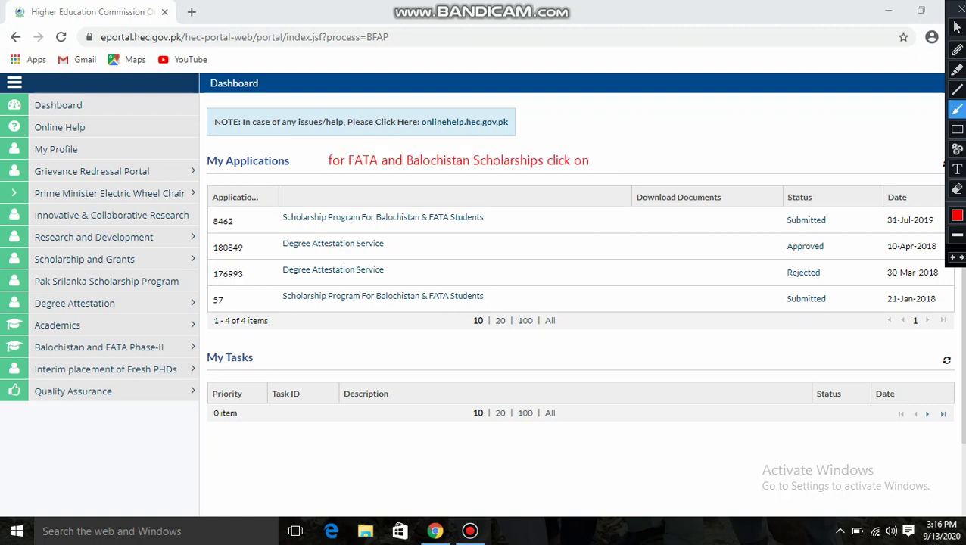
{"action": "mouse_move", "coordinate": [325, 170]}
{"action": "left_mouse_down"}
{"action": "mouse_move", "coordinate": [203, 267]}
{"action": "mouse_move", "coordinate": [195, 340]}
{"action": "left_mouse_up"}
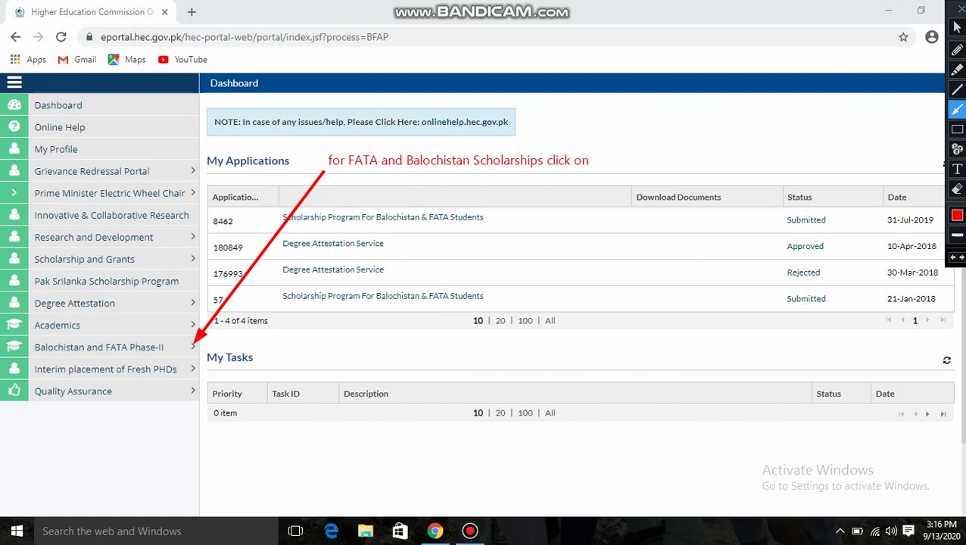
Add the note "open the application and fill it" beside the My Tasks heading, and clear all annotations from the dashboard
{"action": "left_click", "coordinate": [956, 168]}
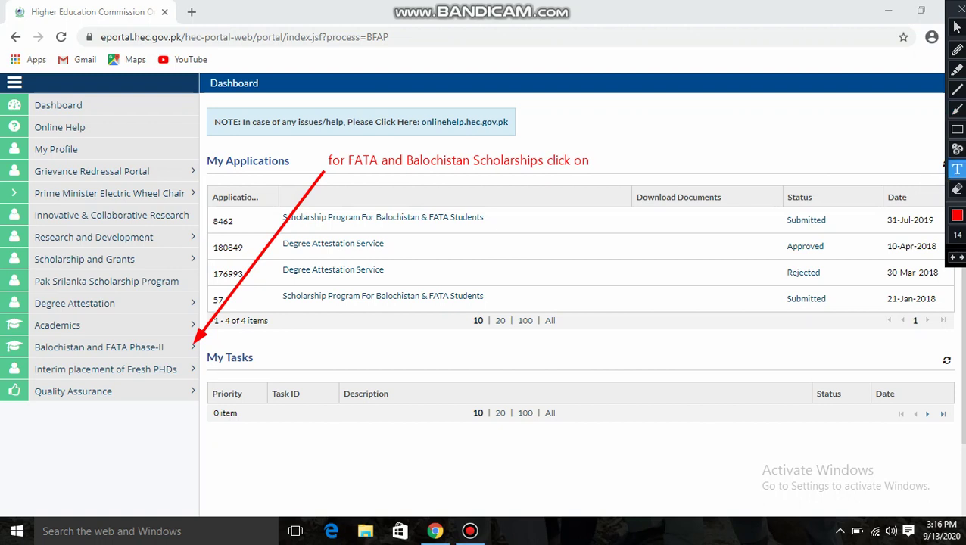
{"action": "left_click", "coordinate": [300, 361]}
{"action": "type", "text": "open"}
{"action": "type", "text": "he"}
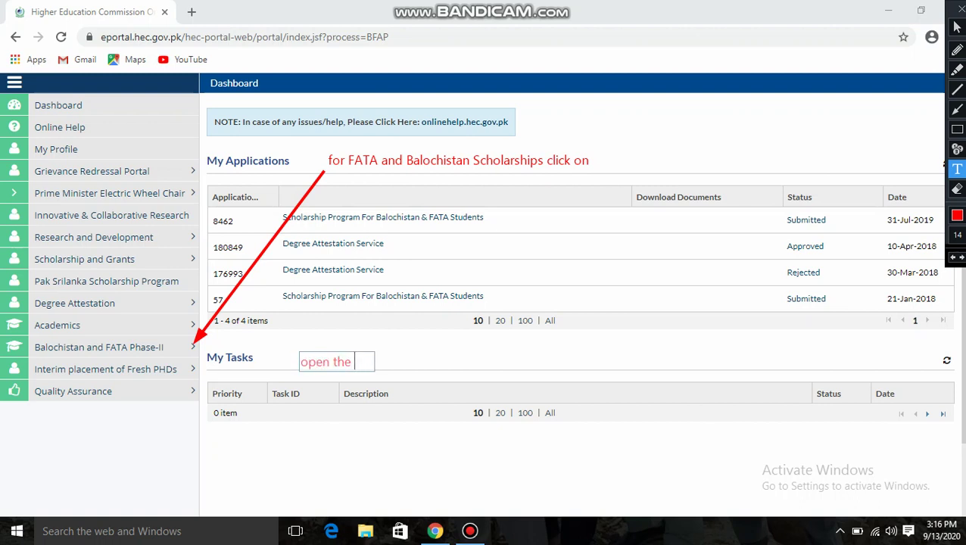
{"action": "type", "text": " appli"}
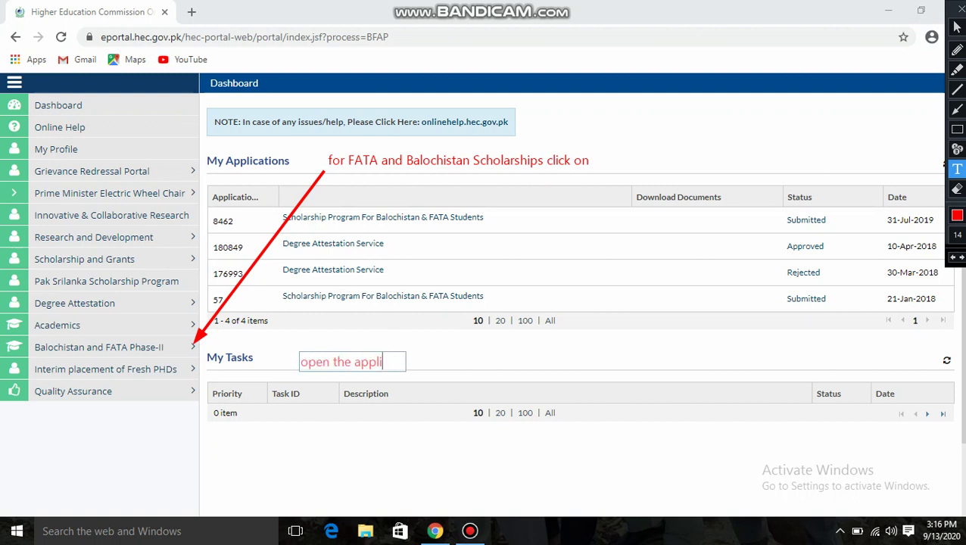
{"action": "type", "text": "cation"}
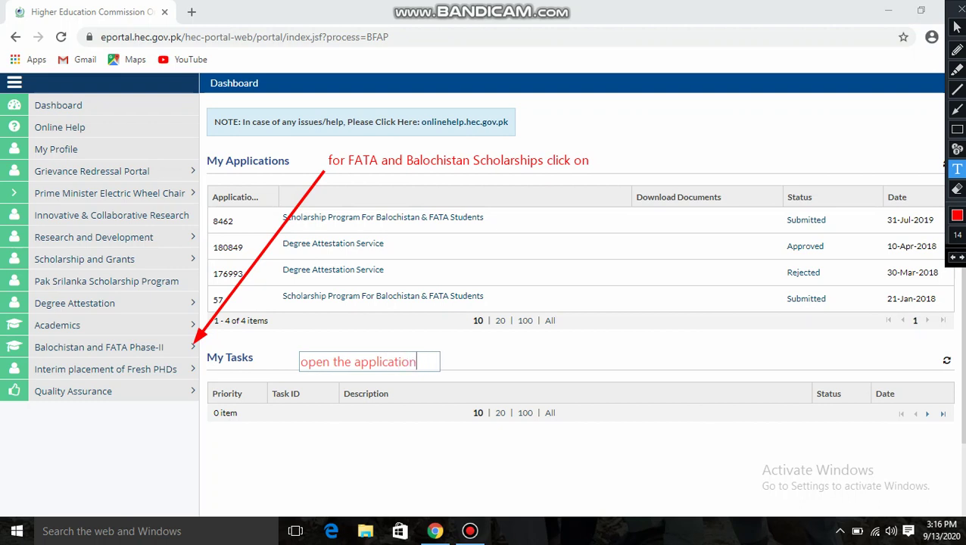
{"action": "type", "text": " and fu="}
{"action": "key", "text": "BackSpace"}
{"action": "key", "text": "BackSpace"}
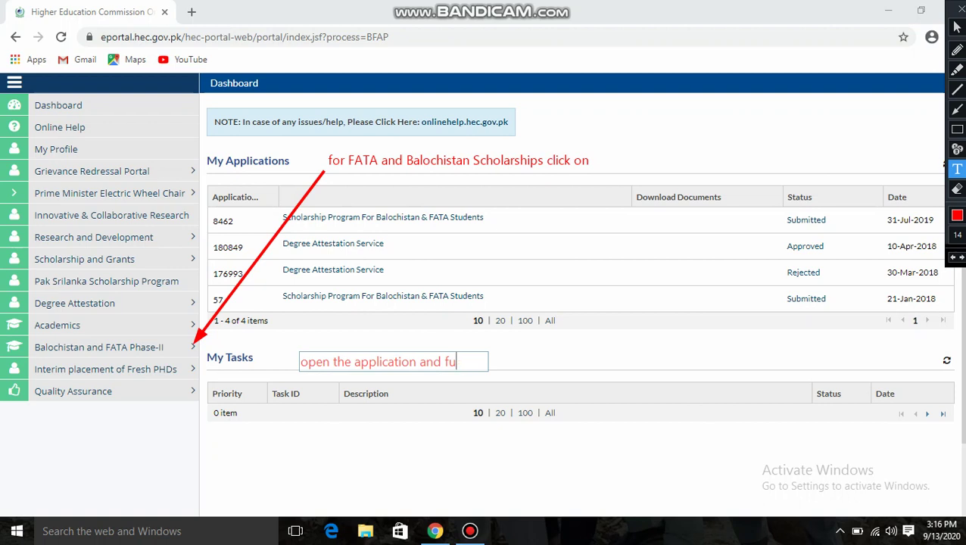
{"action": "type", "text": "ill it"}
{"action": "key", "text": "Escape"}
{"action": "key", "text": "Escape"}
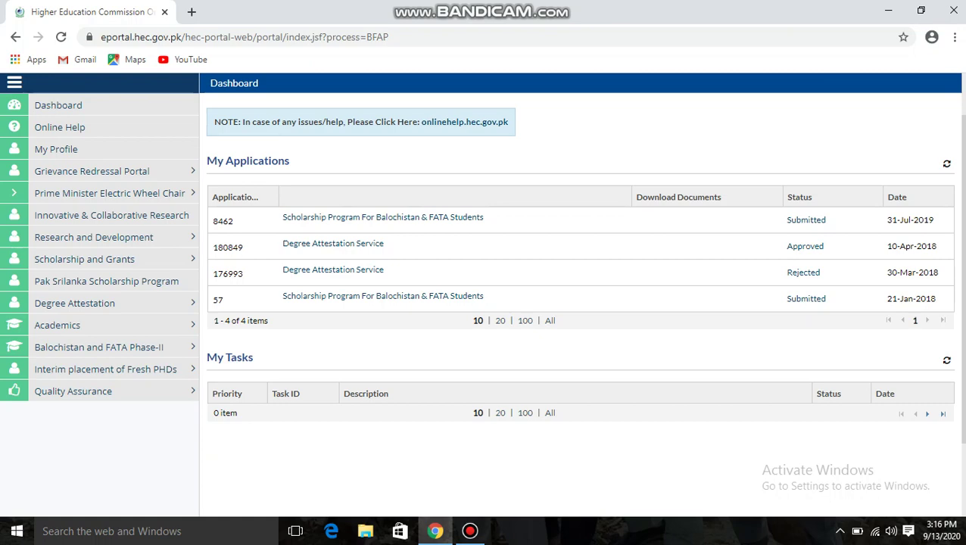
Mark the Application Form entry under Balochistan and FATA Phase-II with a red arrow, and open that form
{"action": "left_click", "coordinate": [98, 346]}
{"action": "scroll", "coordinate": [98, 347], "scroll_direction": "down", "scroll_amount": 1}
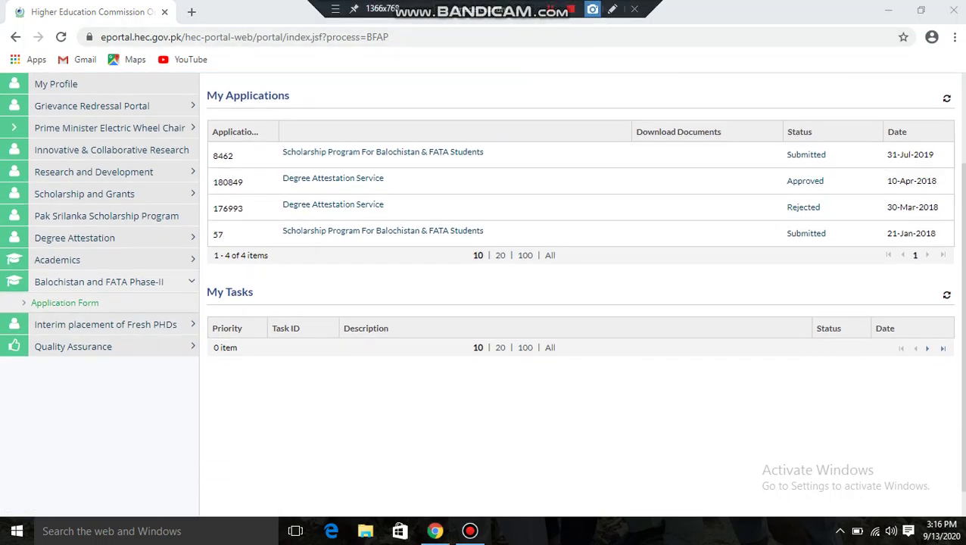
{"action": "left_click", "coordinate": [612, 9]}
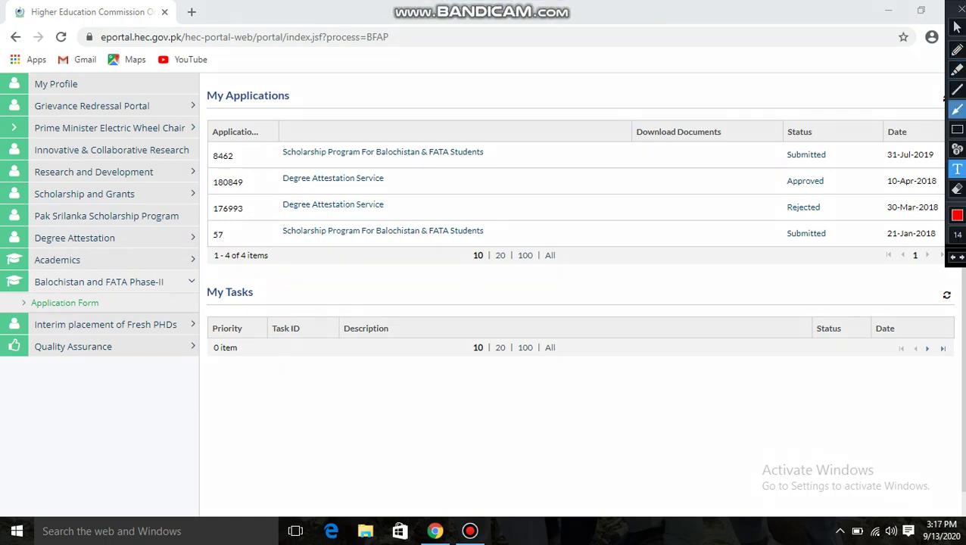
{"action": "left_click", "coordinate": [956, 110]}
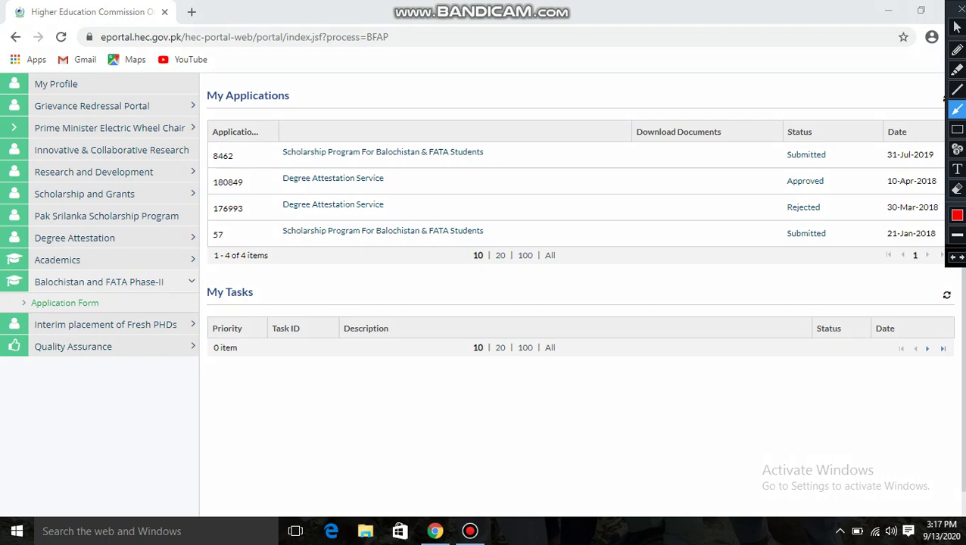
{"action": "left_click_drag", "start_coordinate": [254, 262], "coordinate": [106, 302]}
{"action": "key", "text": "Escape"}
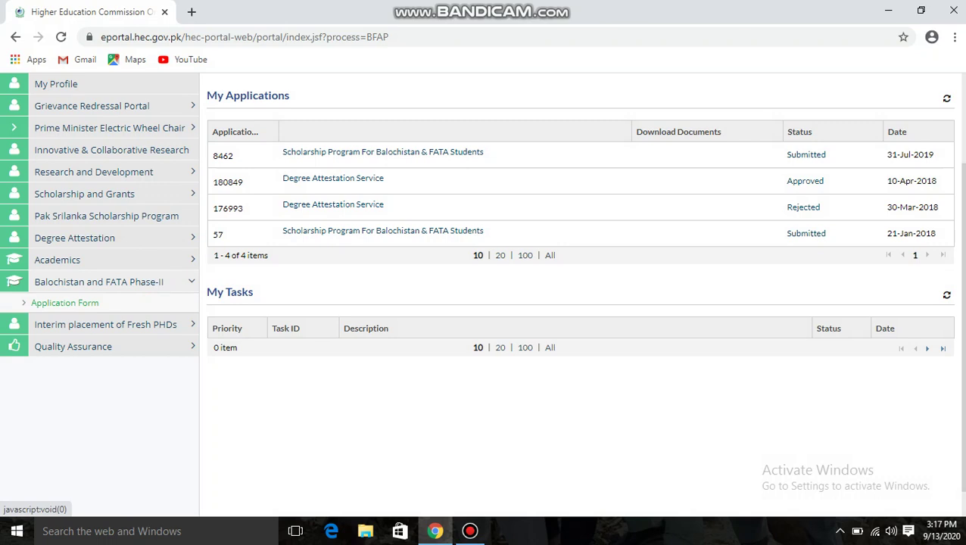
{"action": "left_click", "coordinate": [64, 303]}
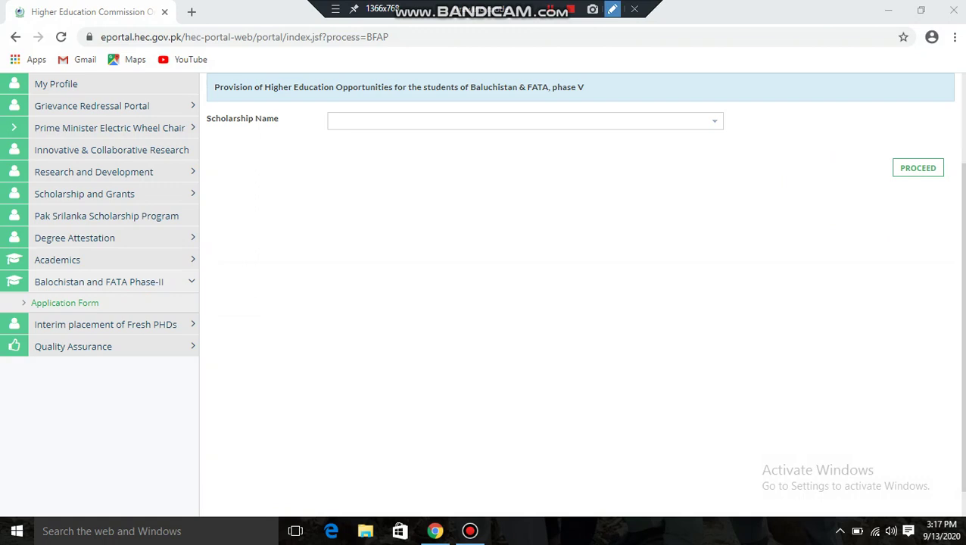
Annotate the Scholarship Name field with the note "Select here scholarship" and a red arrow pointing to it, and clear the annotations
{"action": "left_click", "coordinate": [612, 9]}
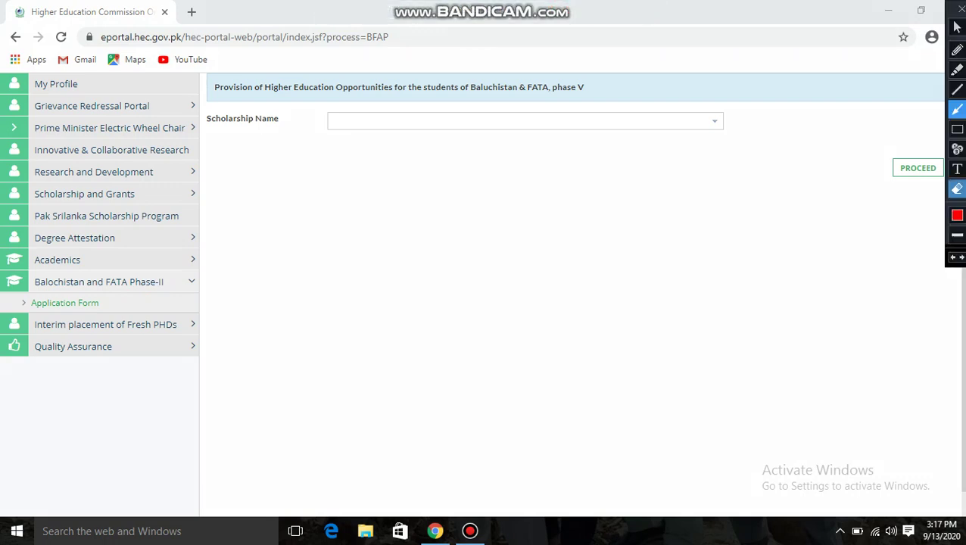
{"action": "left_click", "coordinate": [956, 169]}
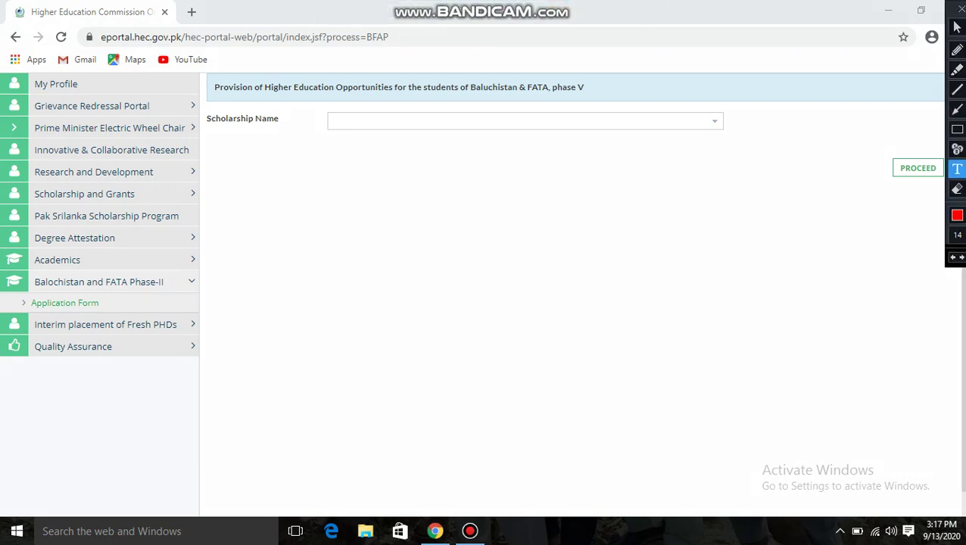
{"action": "left_click", "coordinate": [368, 184]}
{"action": "type", "text": "Select "}
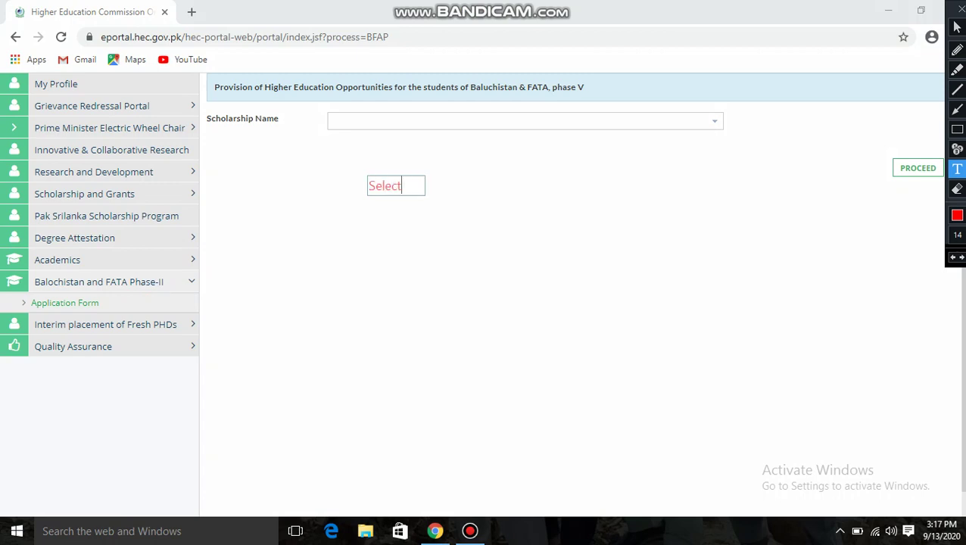
{"action": "type", "text": "here schol"}
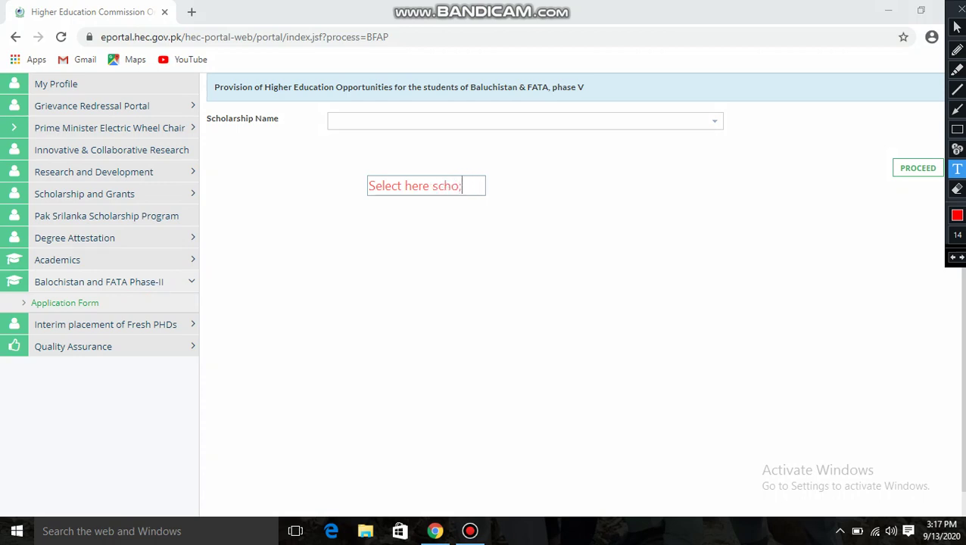
{"action": "key", "text": "BackSpace"}
{"action": "type", "text": "larship"}
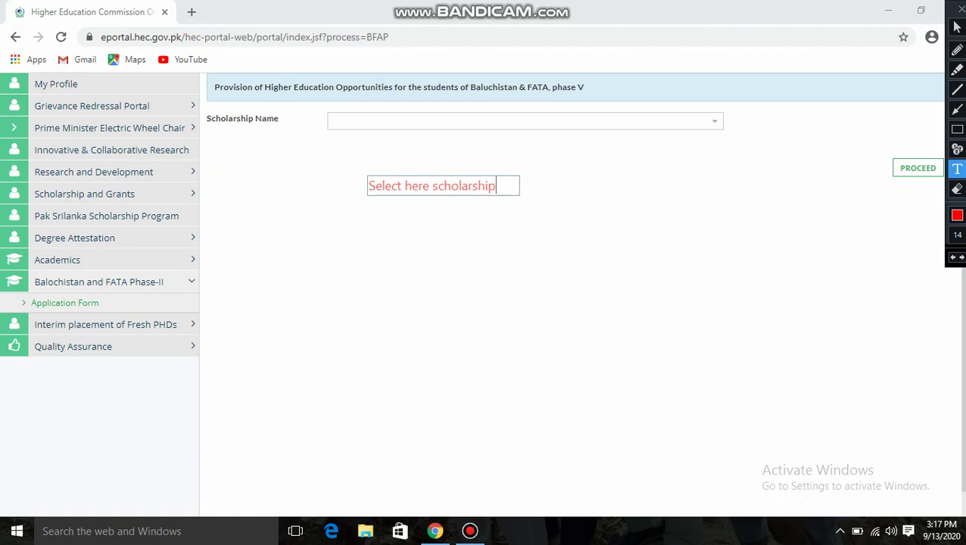
{"action": "left_click", "coordinate": [956, 109]}
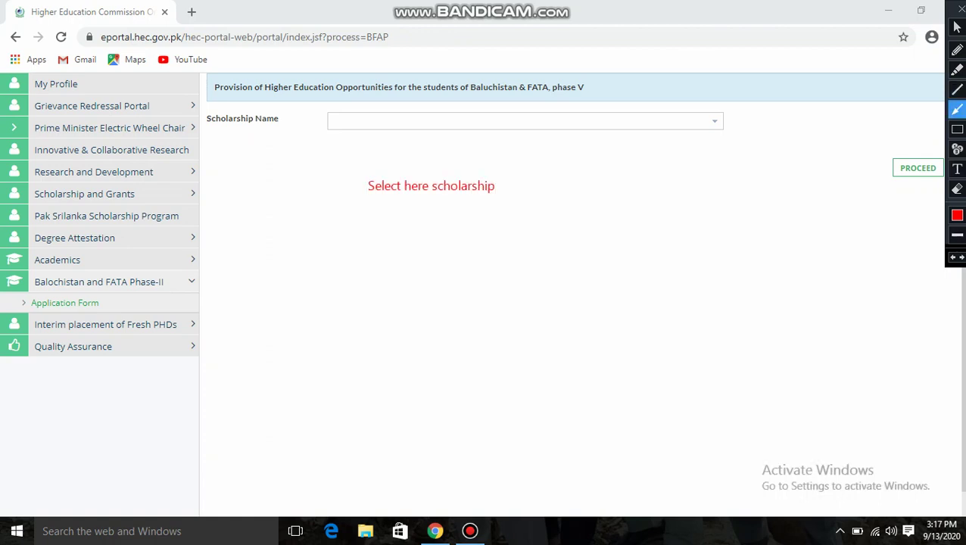
{"action": "left_click_drag", "start_coordinate": [508, 167], "coordinate": [658, 119]}
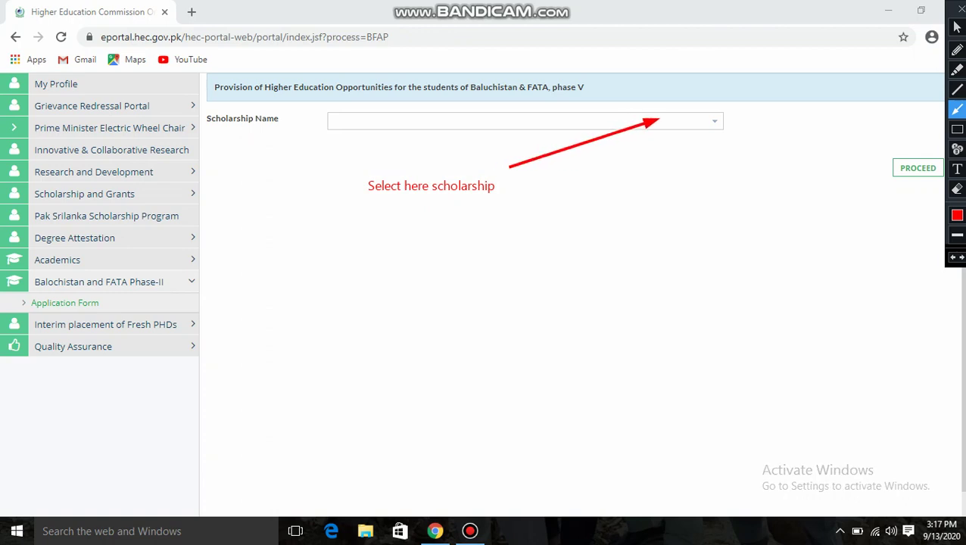
{"action": "key", "text": "Escape"}
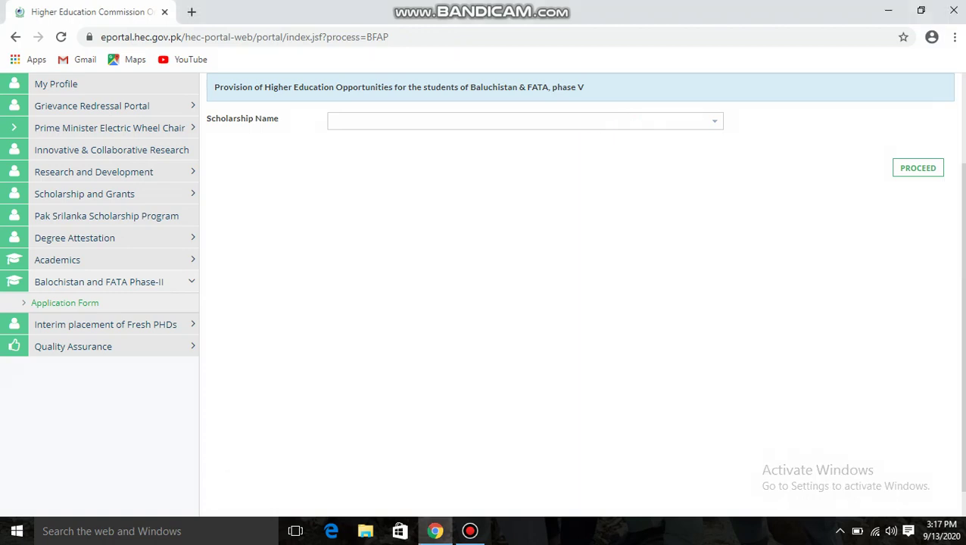
Select the Balochistan & FATA (Phase-II) - UNDERGRADUATE scholarship and proceed with it, first pointing a red arrow at PROCEED
{"action": "left_click", "coordinate": [714, 120]}
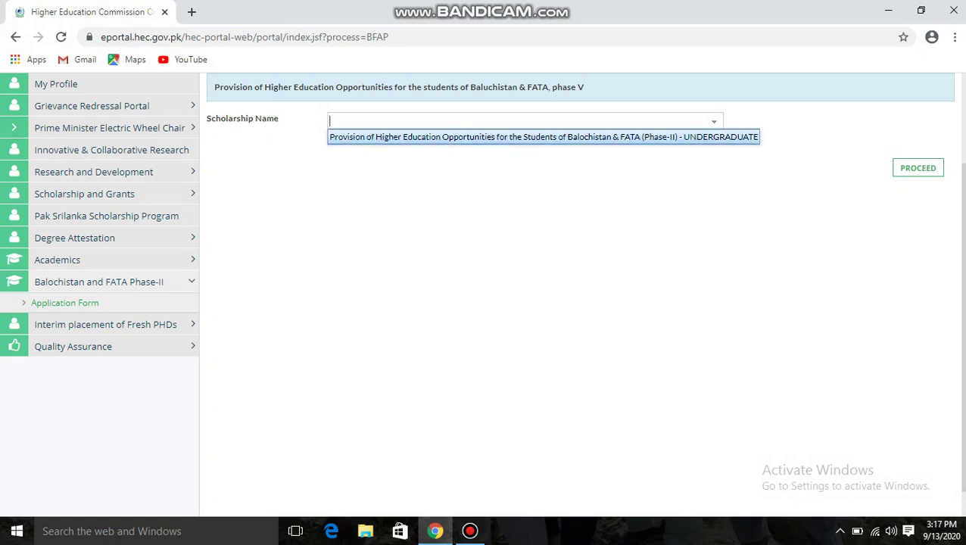
{"action": "left_click", "coordinate": [543, 136]}
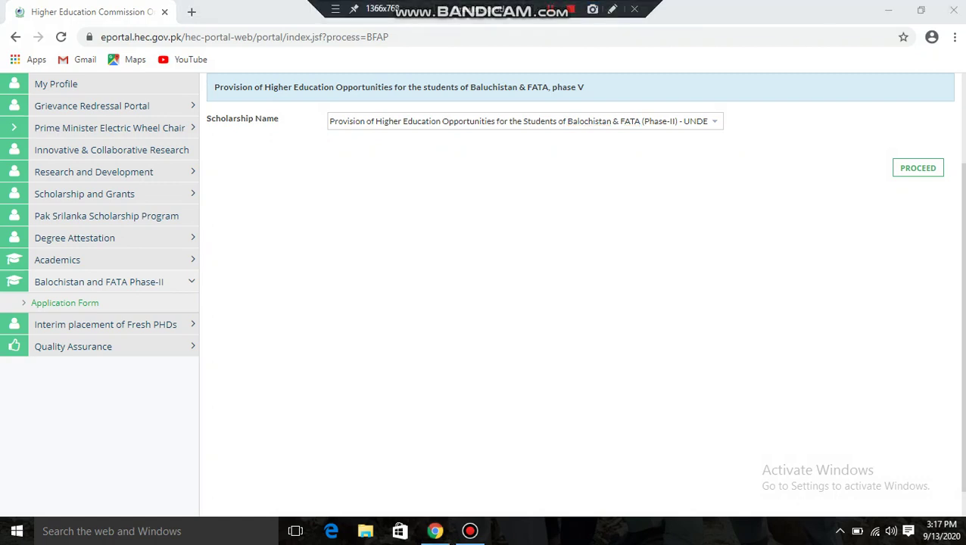
{"action": "left_click", "coordinate": [612, 10]}
{"action": "left_click_drag", "start_coordinate": [751, 167], "coordinate": [876, 168]}
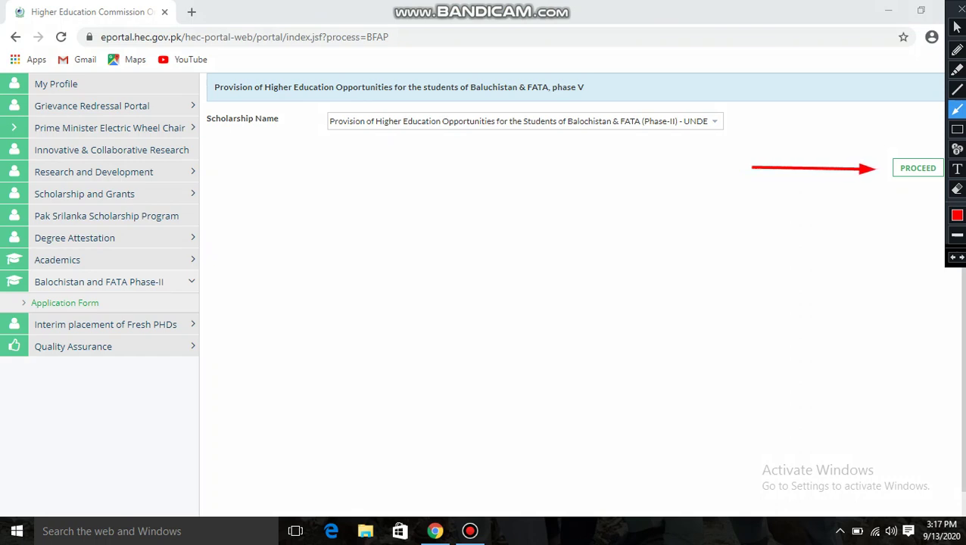
{"action": "key", "text": "ctrl+shift+d"}
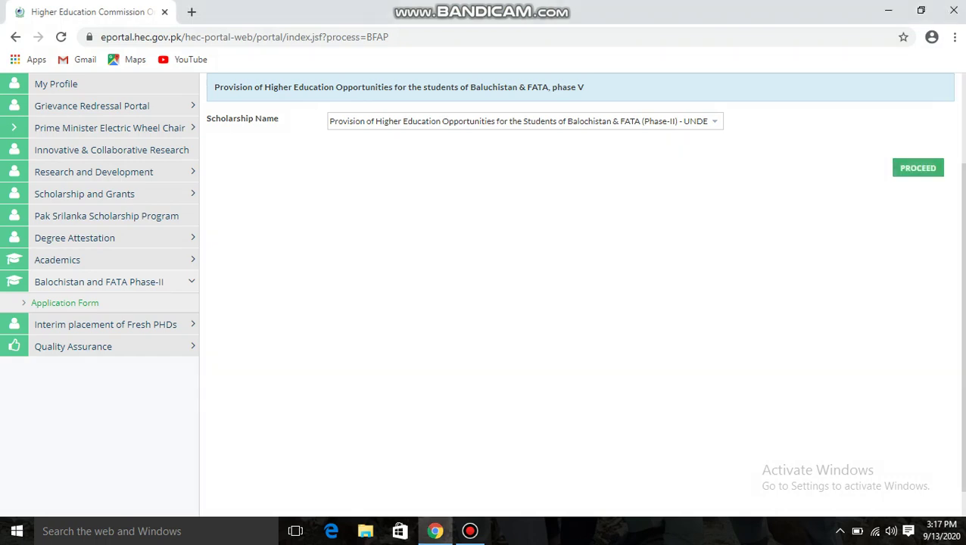
{"action": "left_click", "coordinate": [917, 168]}
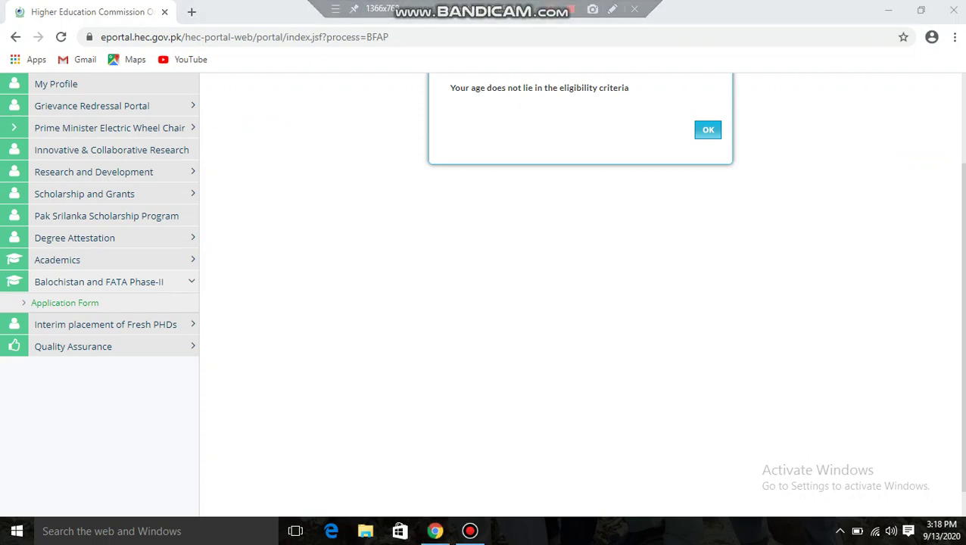
Start a red text note below the age eligibility message reading "i am not eligible due to over age"
{"action": "left_click", "coordinate": [612, 9]}
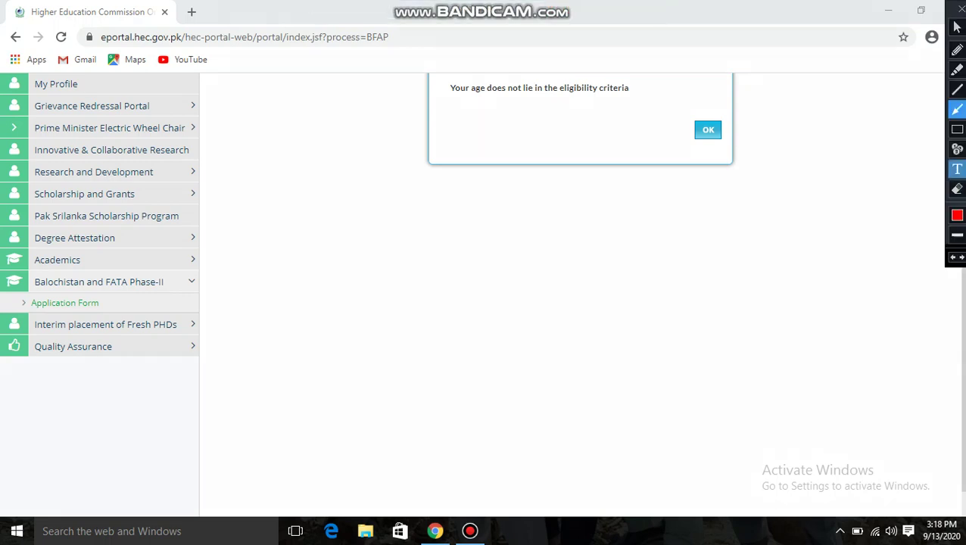
{"action": "left_click", "coordinate": [956, 168]}
{"action": "left_click", "coordinate": [427, 190]}
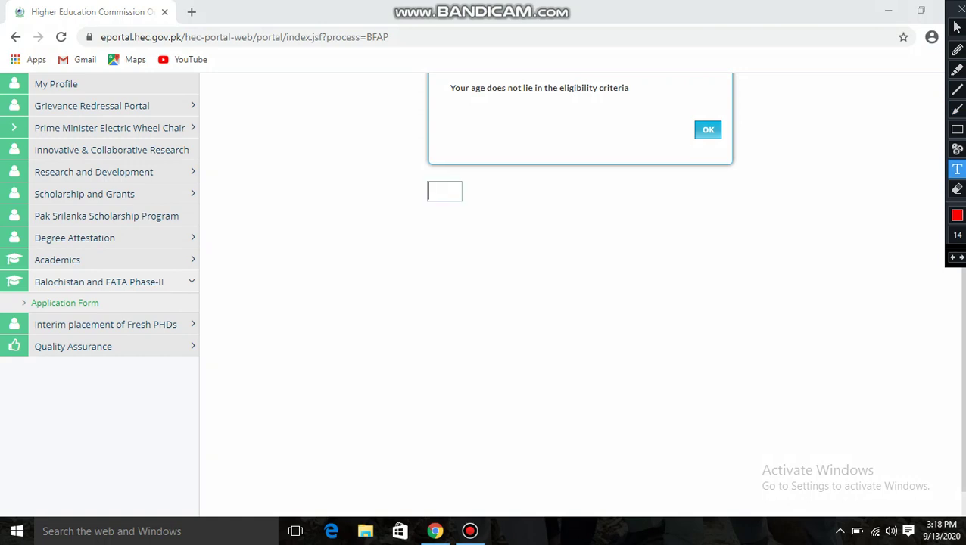
{"action": "type", "text": "am"}
{"action": "key", "text": "BackSpace"}
{"action": "key", "text": "BackSpace"}
{"action": "type", "text": "i am not "}
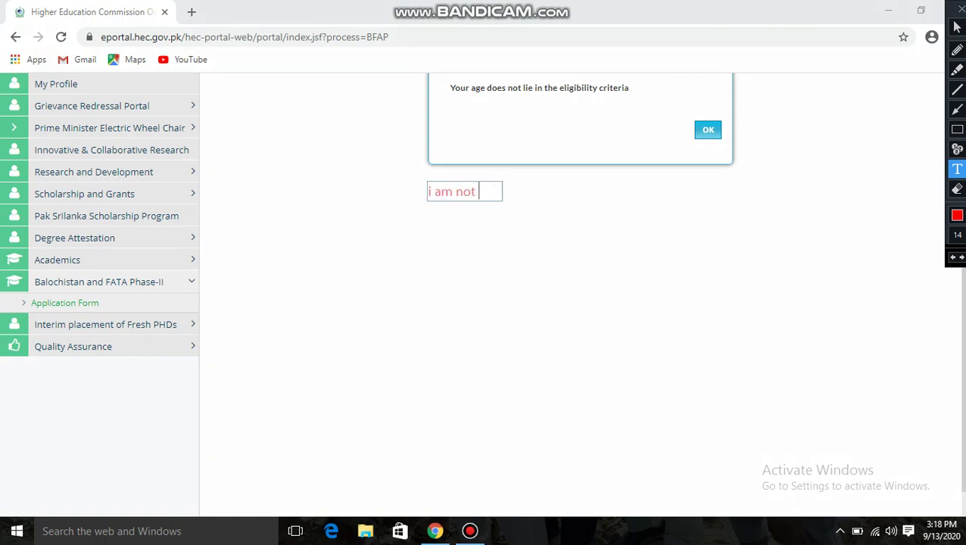
{"action": "type", "text": "eligibl"}
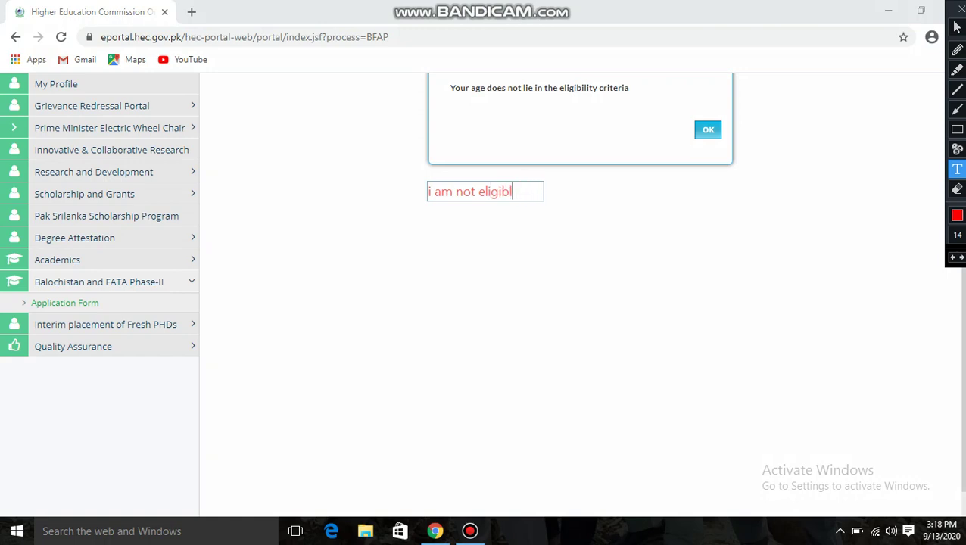
{"action": "type", "text": "e d"}
{"action": "type", "text": "ye"}
{"action": "key", "text": "BackSpace"}
{"action": "key", "text": "BackSpace"}
{"action": "type", "text": "ue to "}
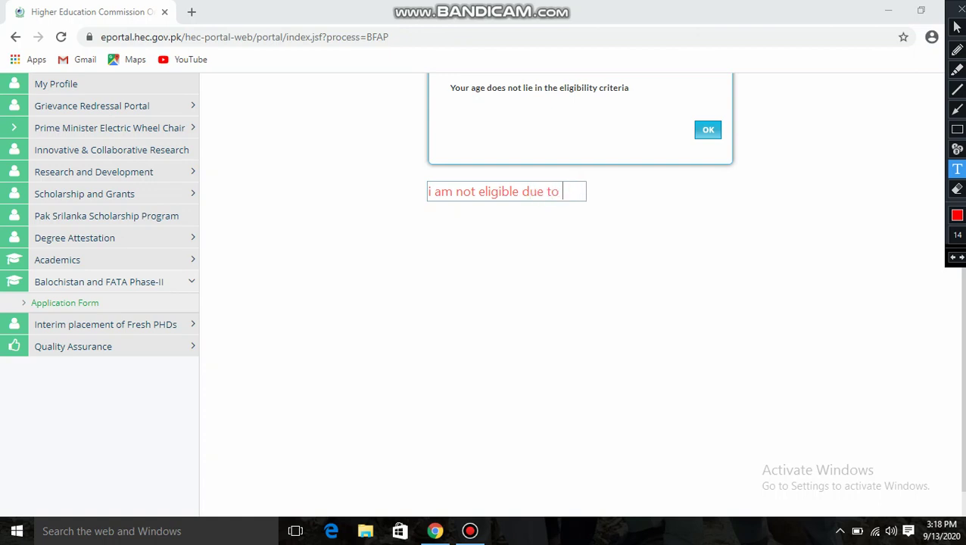
{"action": "type", "text": "over age"}
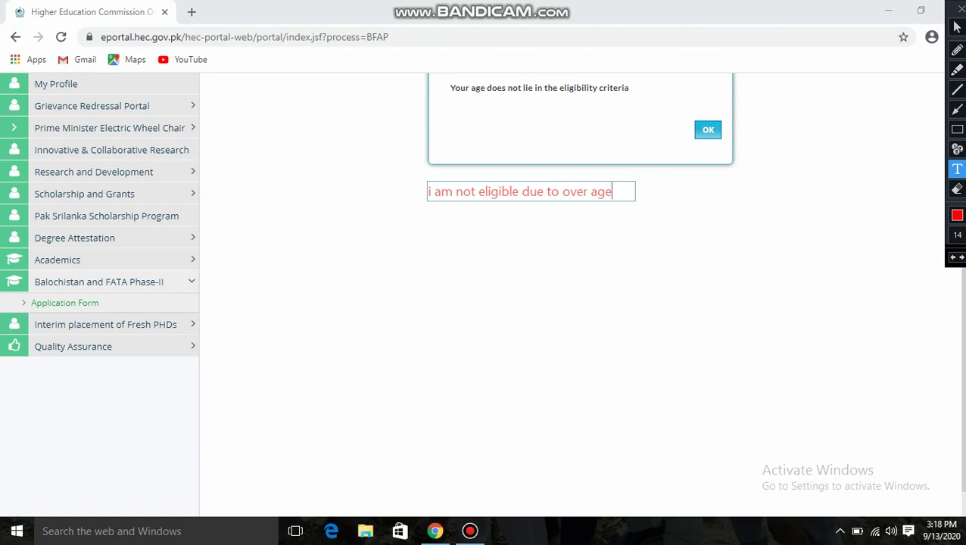
Add two more lines to the note: "this the procedure to apply" and "i hope you understand it"
{"action": "key", "text": "Return"}
{"action": "type", "text": "thi"}
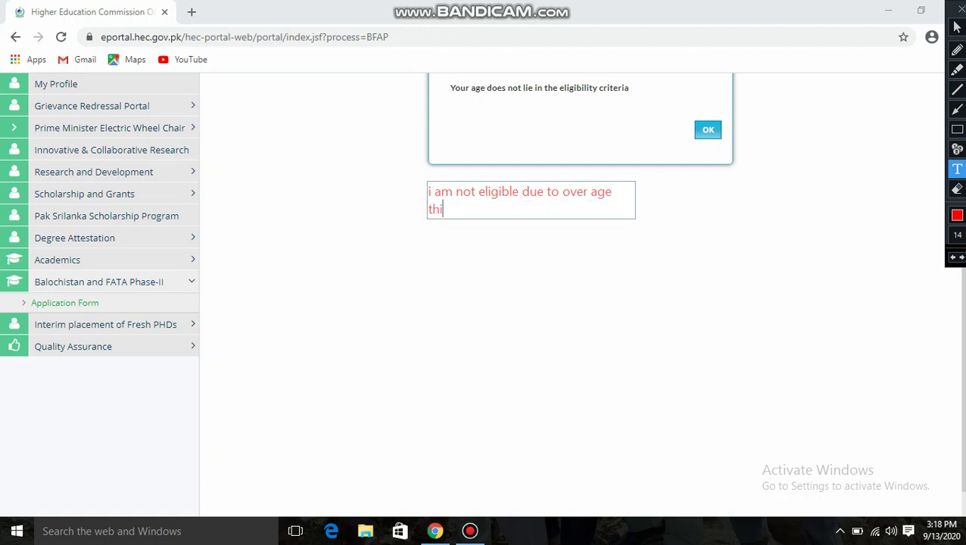
{"action": "type", "text": "s the procedure to"}
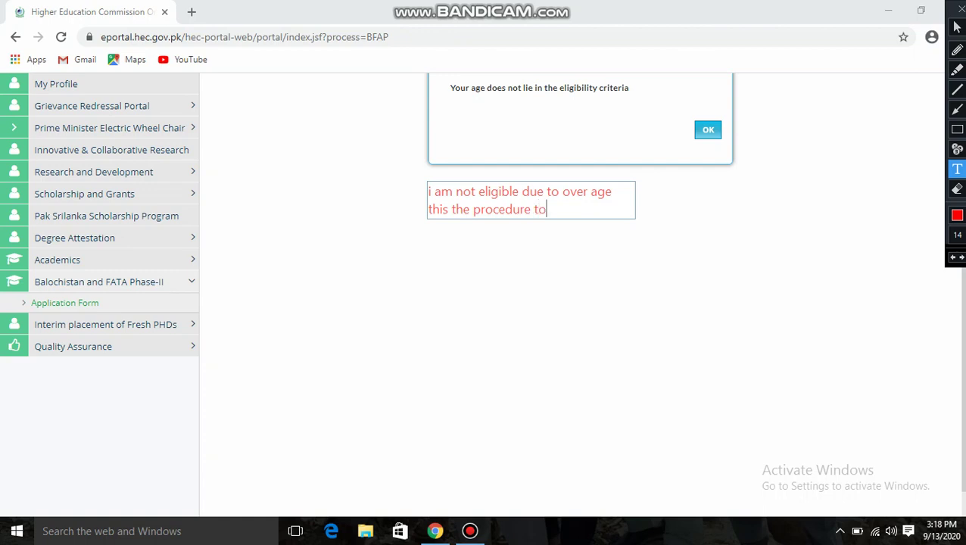
{"action": "type", "text": " apply"}
{"action": "key", "text": "Return"}
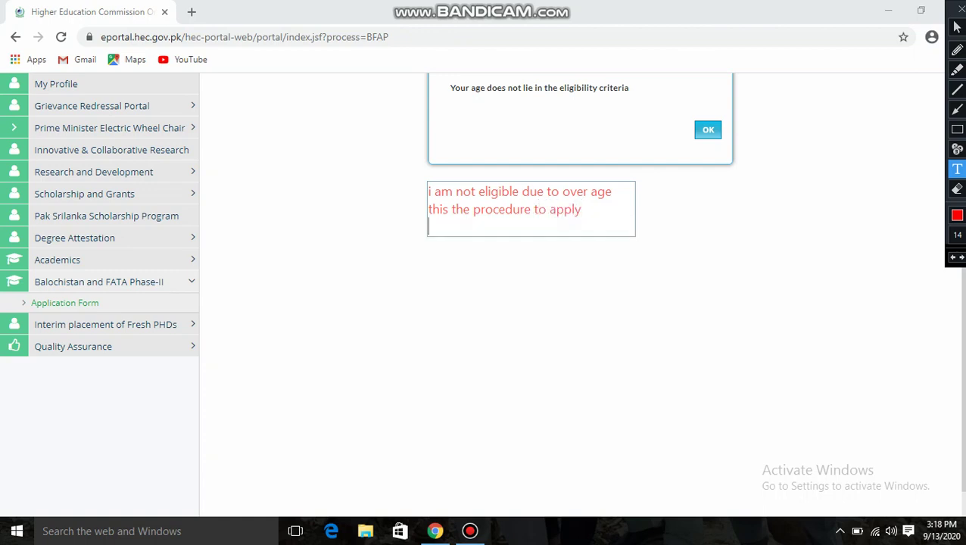
{"action": "type", "text": "i hope you unders"}
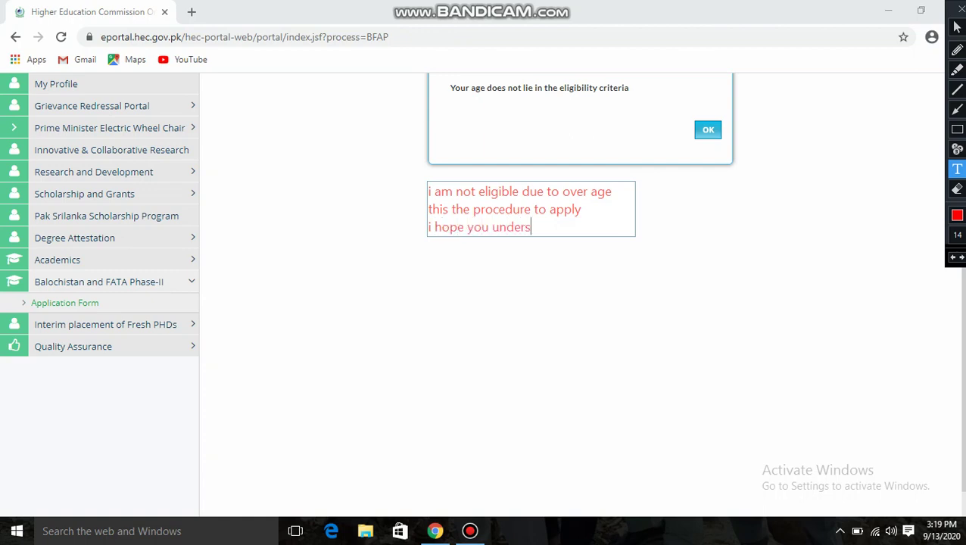
{"action": "type", "text": "tand it"}
Add a fourth line to the note reading "please subscribe our channel and recommend to your friends"
{"action": "key", "text": "Return"}
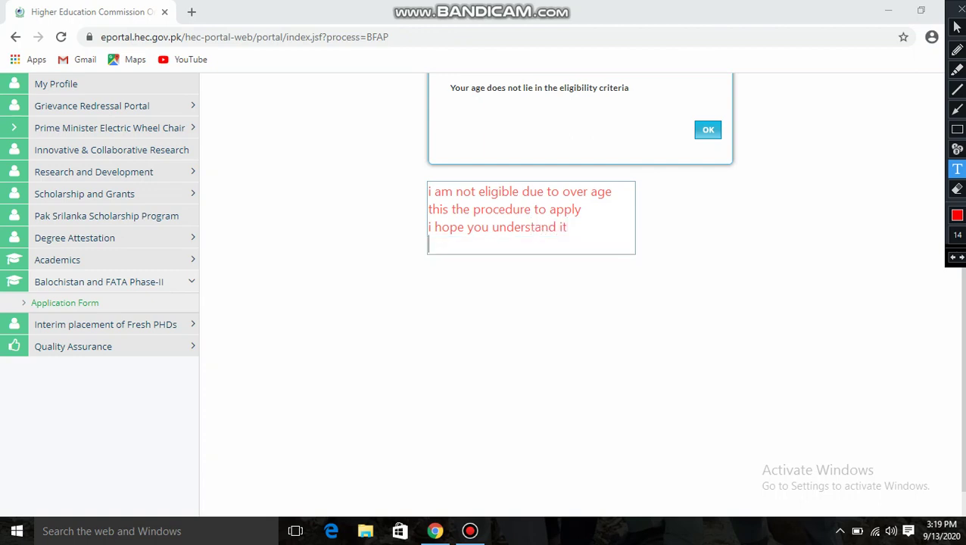
{"action": "type", "text": "please subscr"}
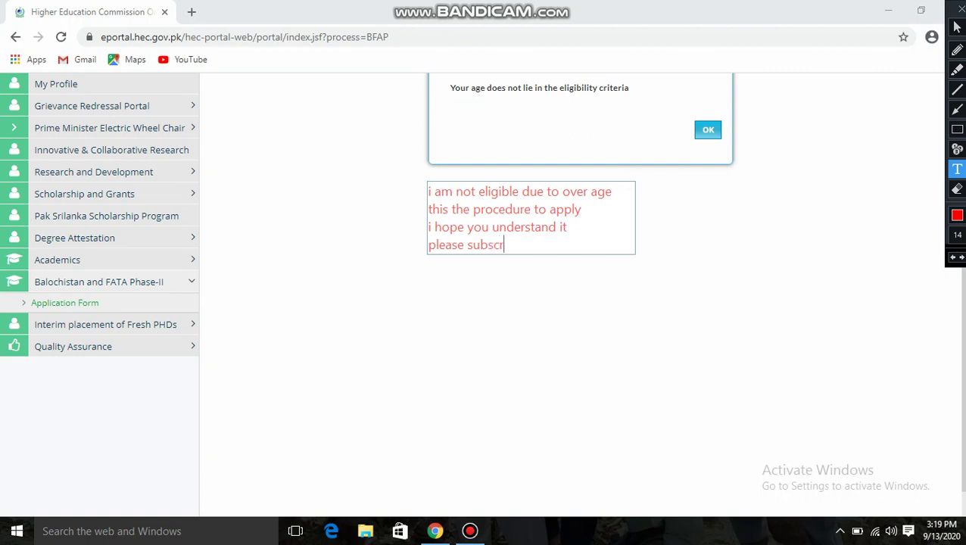
{"action": "type", "text": "ibe our cgannel"}
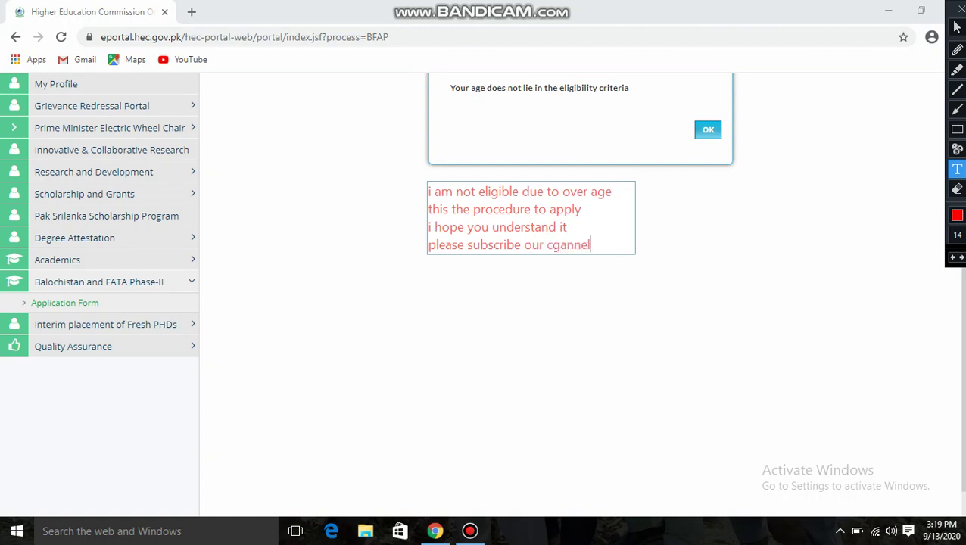
{"action": "key", "text": "BackSpace"}
{"action": "key", "text": "BackSpace"}
{"action": "key", "text": "BackSpace"}
{"action": "key", "text": "BackSpace"}
{"action": "key", "text": "BackSpace"}
{"action": "key", "text": "BackSpace"}
{"action": "type", "text": "hannek"}
{"action": "key", "text": "BackSpace"}
{"action": "type", "text": "l and re"}
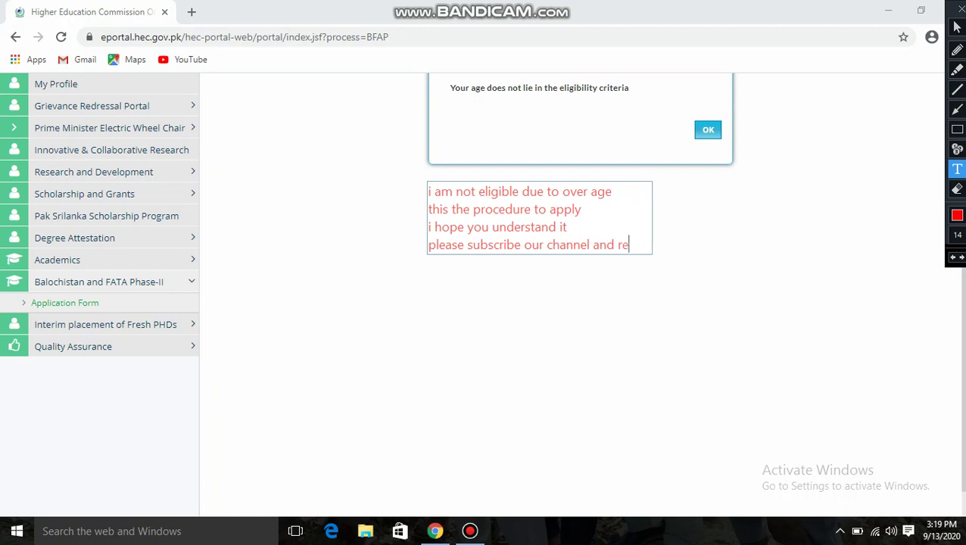
{"action": "type", "text": "comman"}
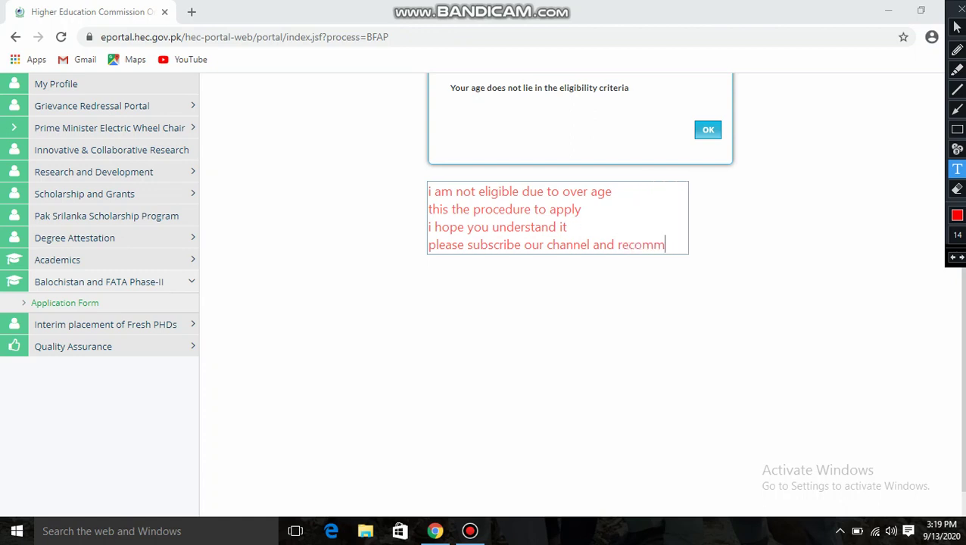
{"action": "type", "text": "f"}
{"action": "key", "text": "BackSpace"}
{"action": "key", "text": "BackSpace"}
{"action": "type", "text": "nd to "}
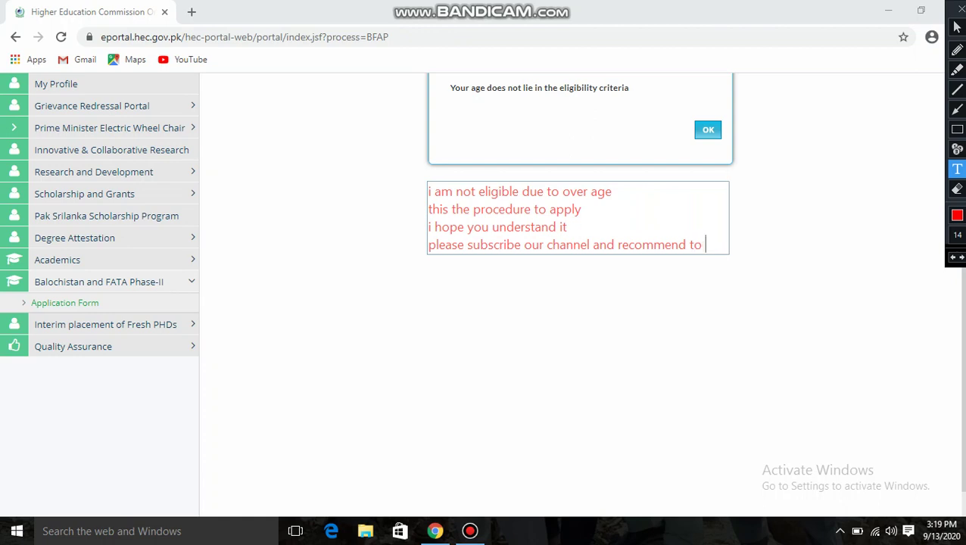
{"action": "type", "text": "your "}
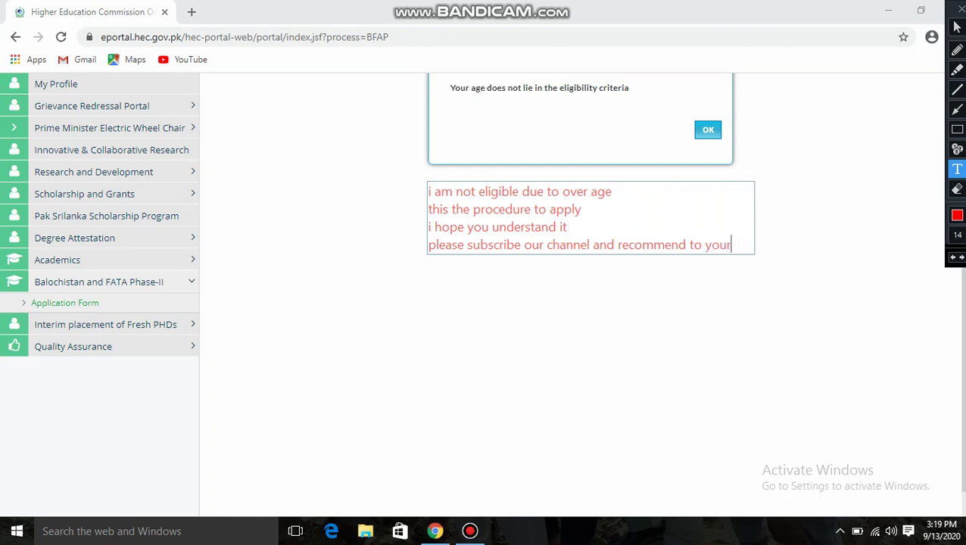
{"action": "type", "text": "frie"}
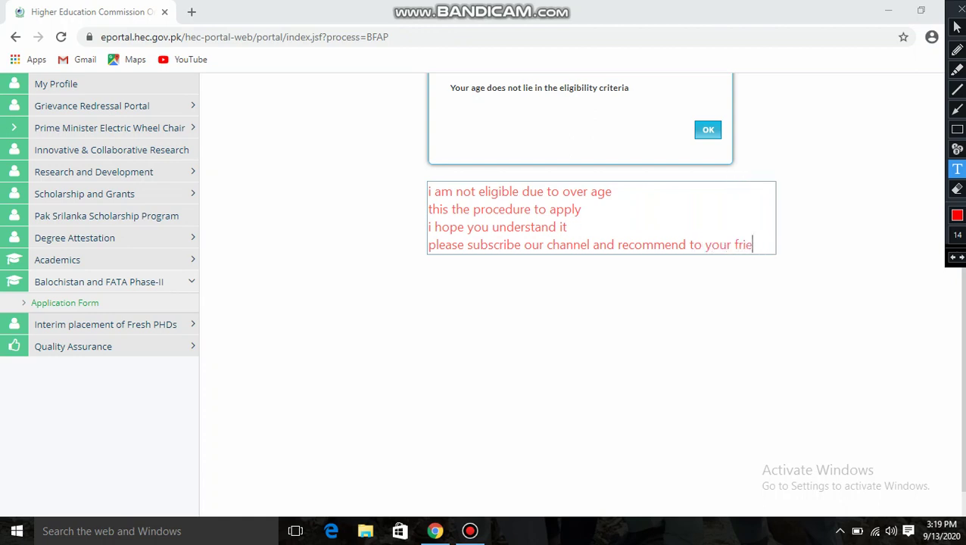
{"action": "type", "text": "nds"}
End the note with the line "thanks" and place the finished text on the page
{"action": "key", "text": "Return"}
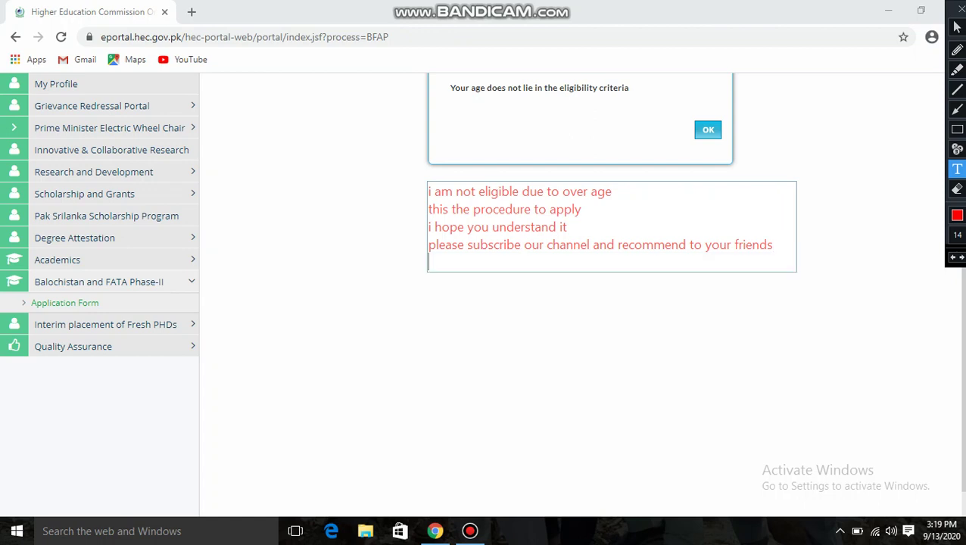
{"action": "type", "text": "thanks"}
{"action": "key", "text": "Escape"}
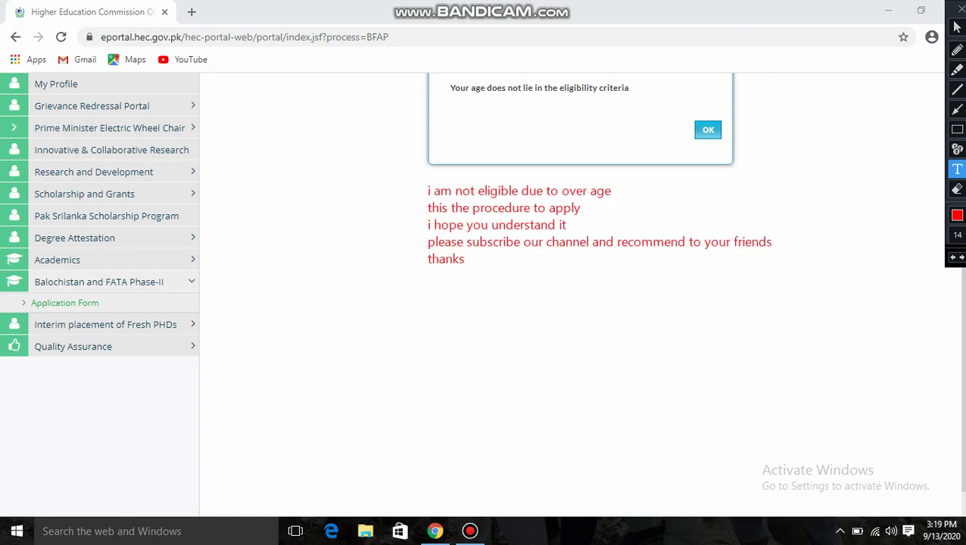
{"action": "mouse_move", "coordinate": [539, 8]}
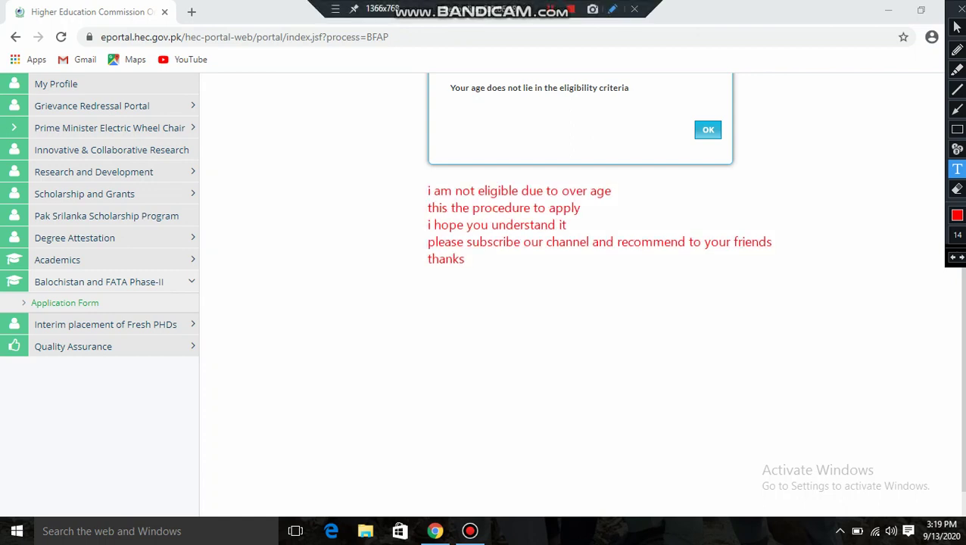